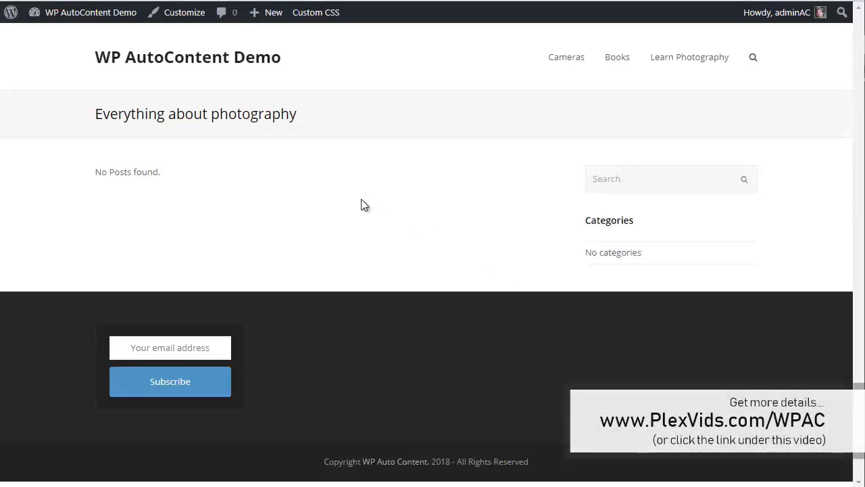
Step: Check the Photo cameras, Photography books and Photography tips category pages for posts
click(180, 23)
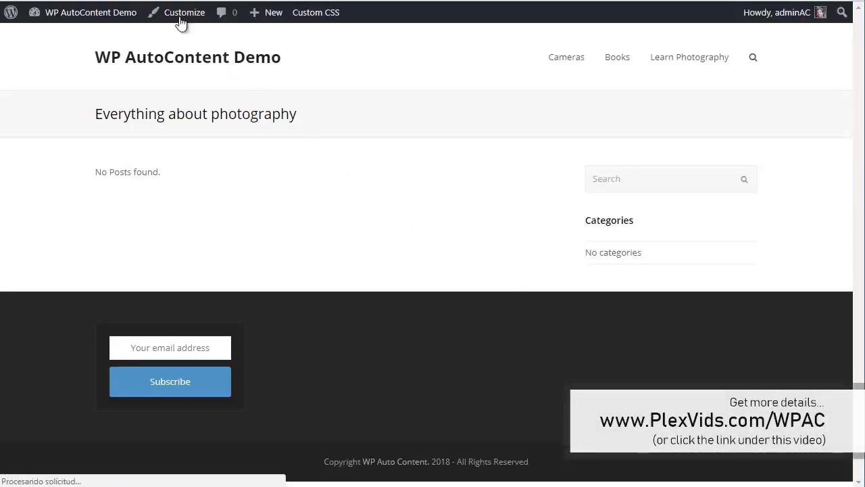
drag(106, 174, 169, 167)
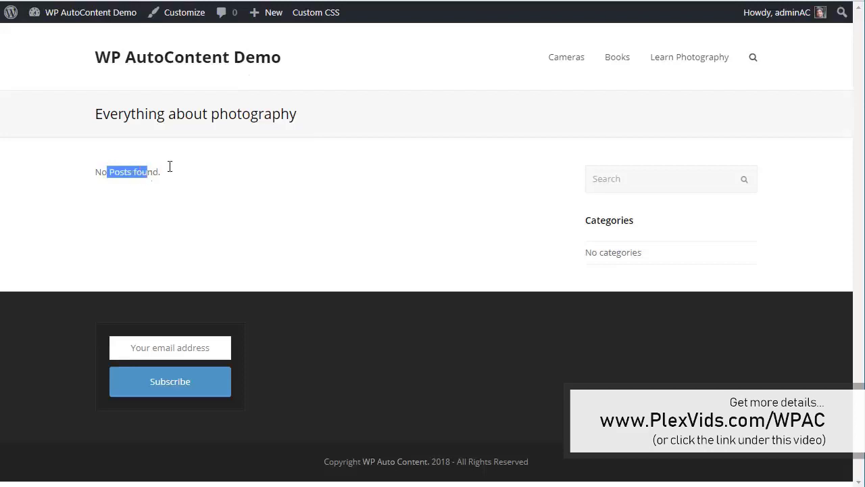
click(562, 62)
click(619, 59)
click(701, 61)
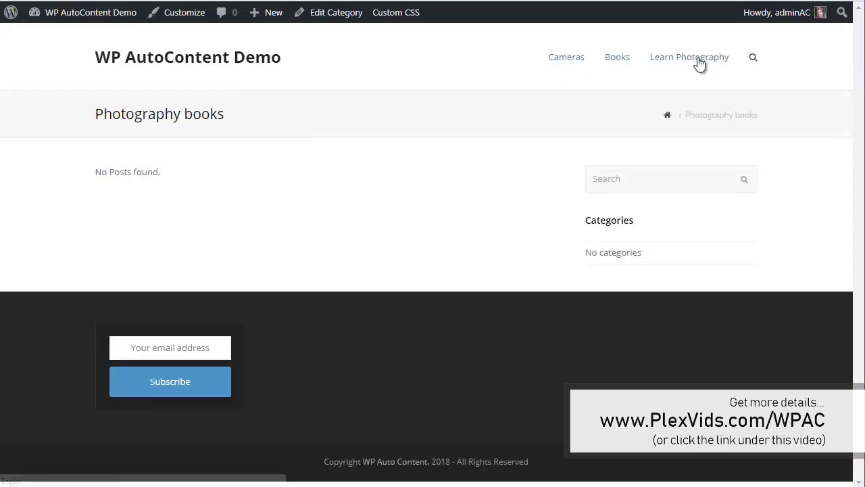
Step: Return to the site home page, then go to WP Auto Content's Campaigns page in admin
click(172, 61)
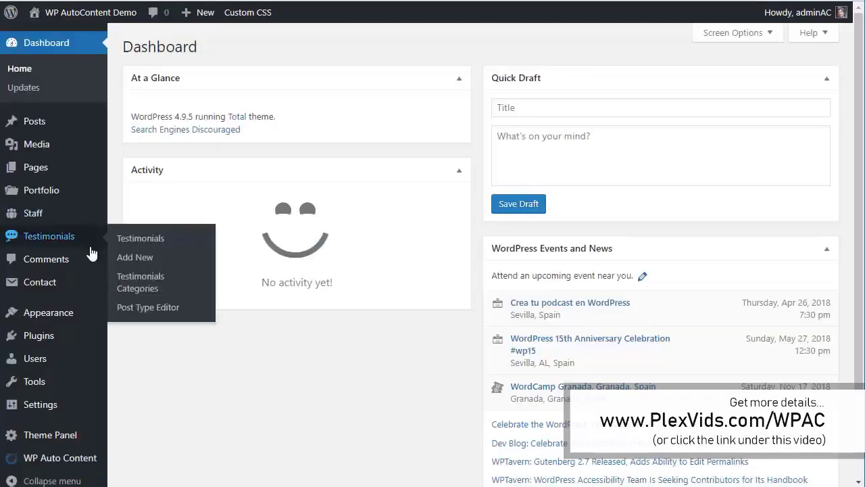
scroll(116, 264, down, 1)
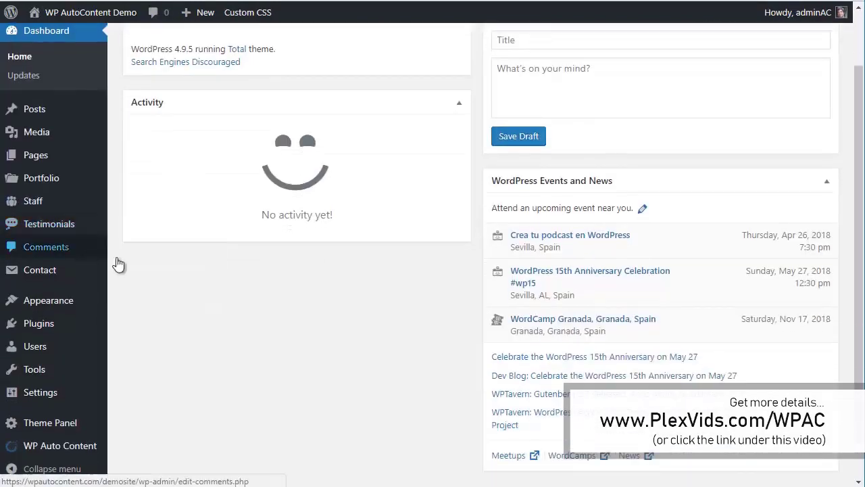
click(79, 445)
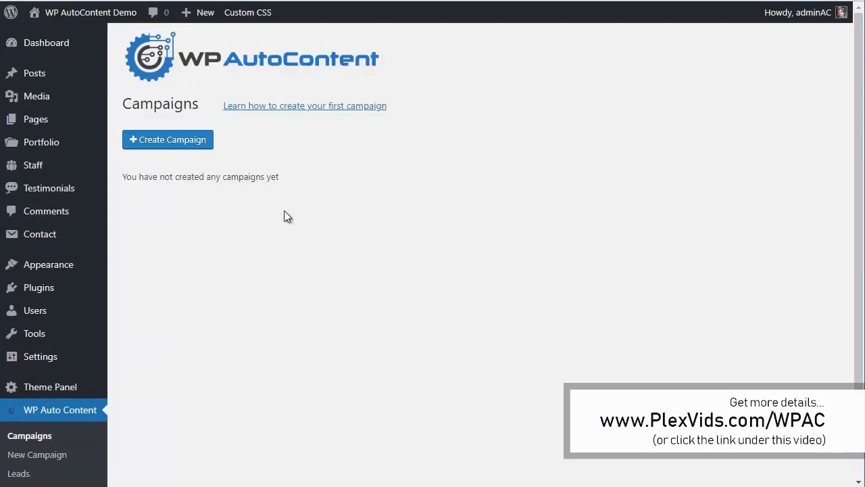
Step: Create a new campaign named Photography books posting 4 posts per day
click(177, 141)
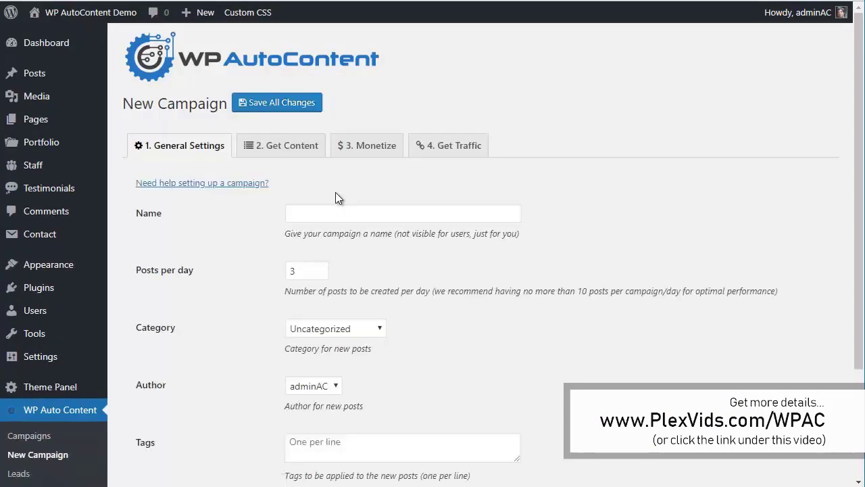
click(356, 214)
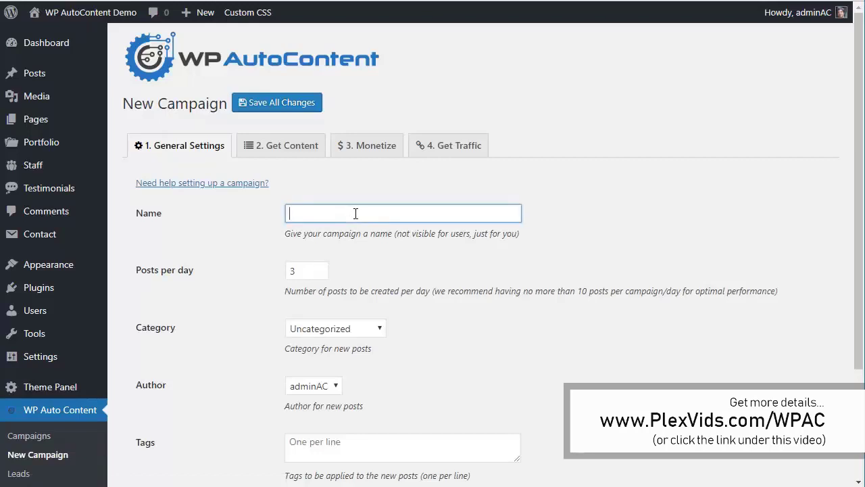
text(Photo)
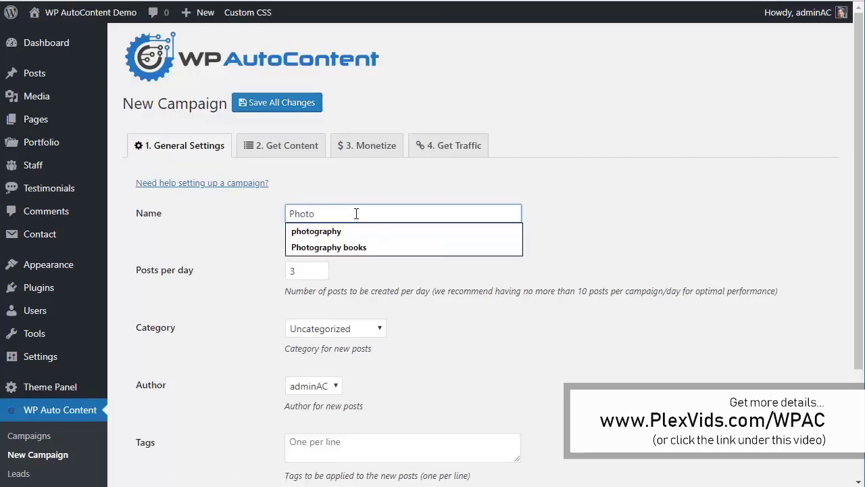
click(410, 248)
click(320, 267)
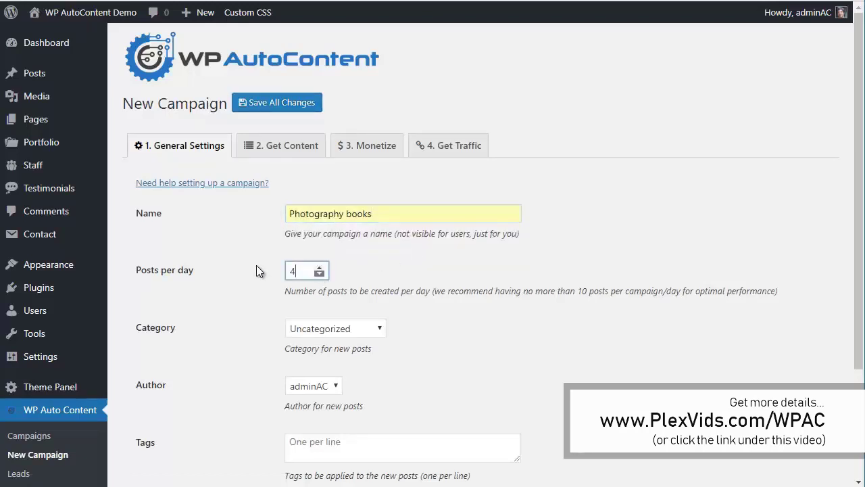
Step: File its posts under Photography books with tags books and photo books
scroll(555, 271, down, 2)
click(353, 192)
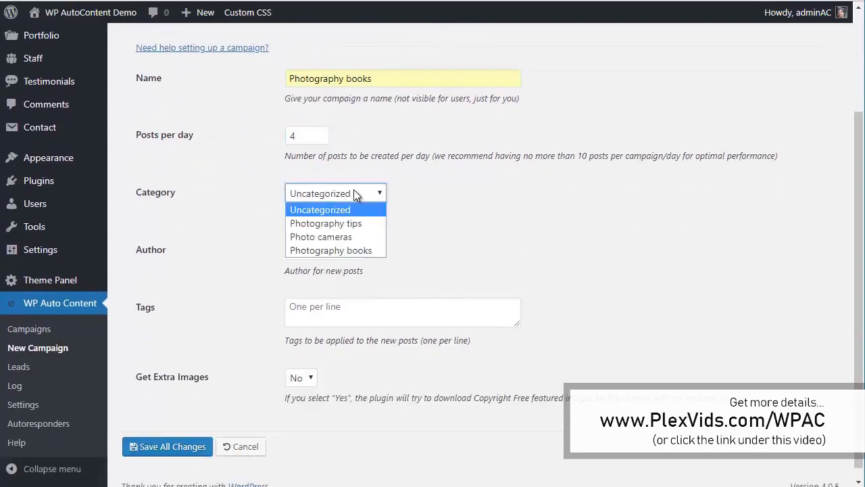
click(361, 250)
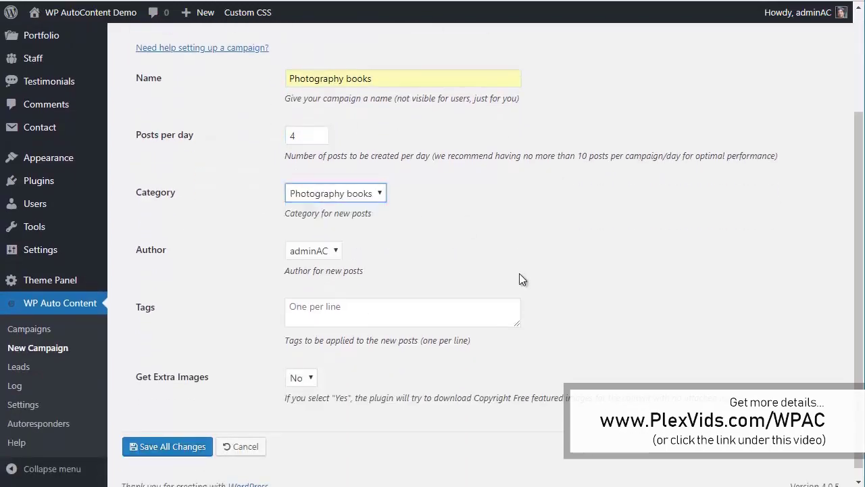
click(369, 311)
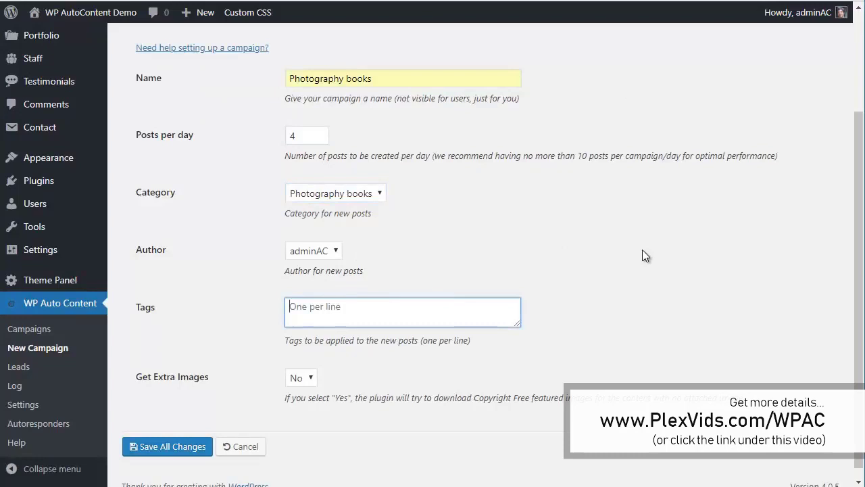
text(books)
key(Return)
text(photo books)
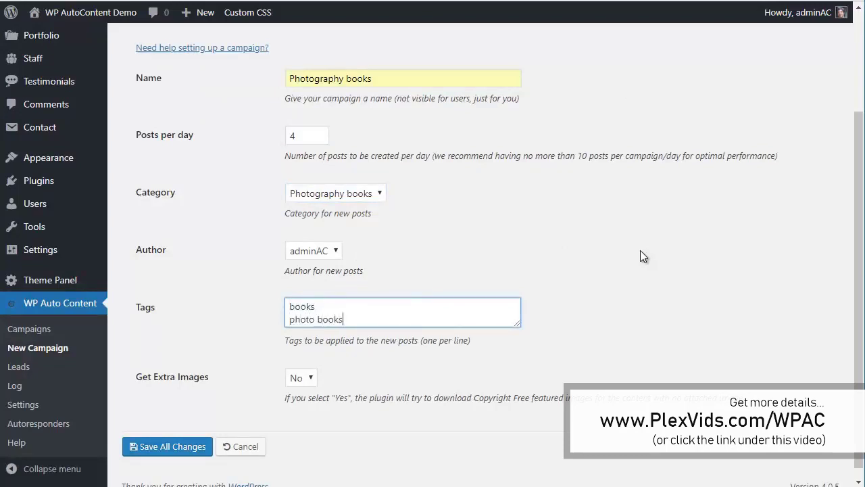
scroll(624, 330, up, 2)
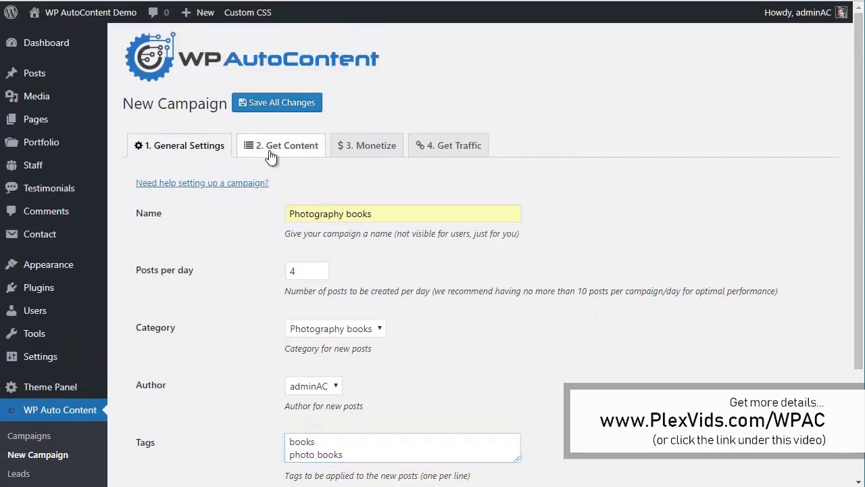
click(292, 150)
Step: Add an Amazon Products content source searching the keyword photography
click(211, 229)
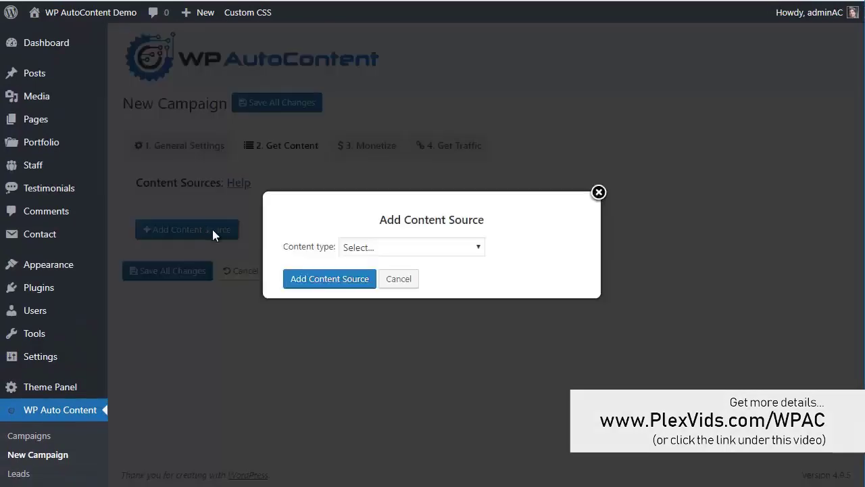
click(399, 252)
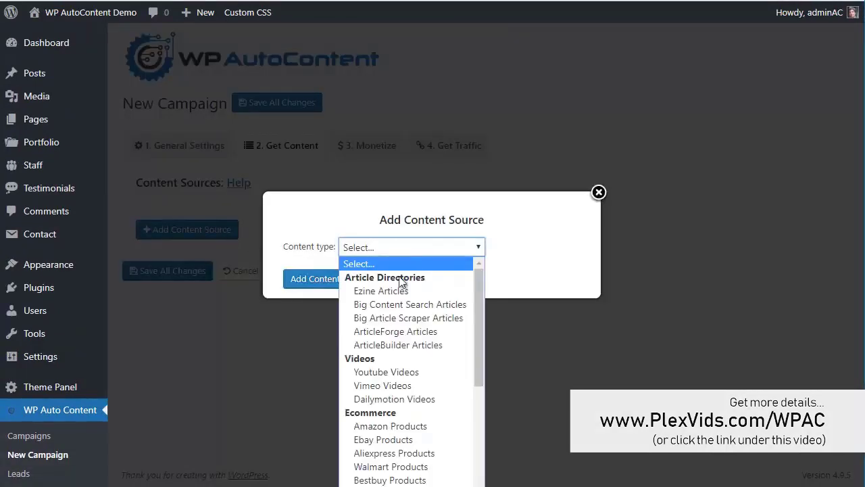
click(397, 426)
click(339, 279)
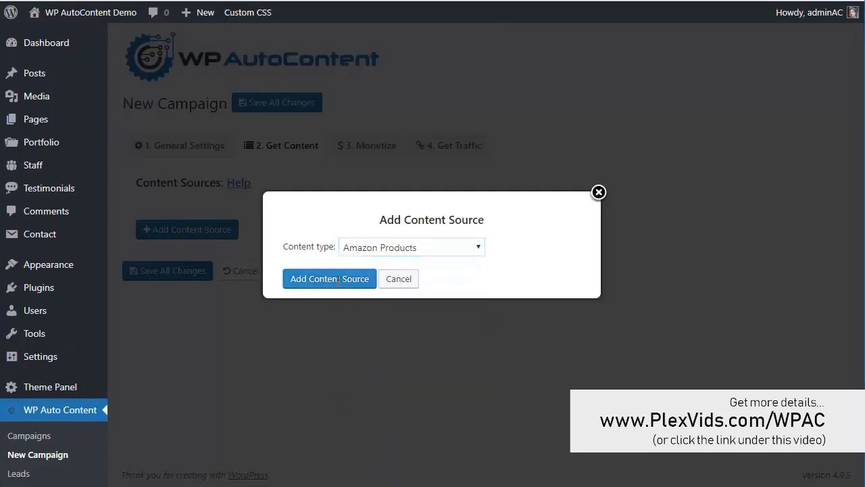
click(365, 285)
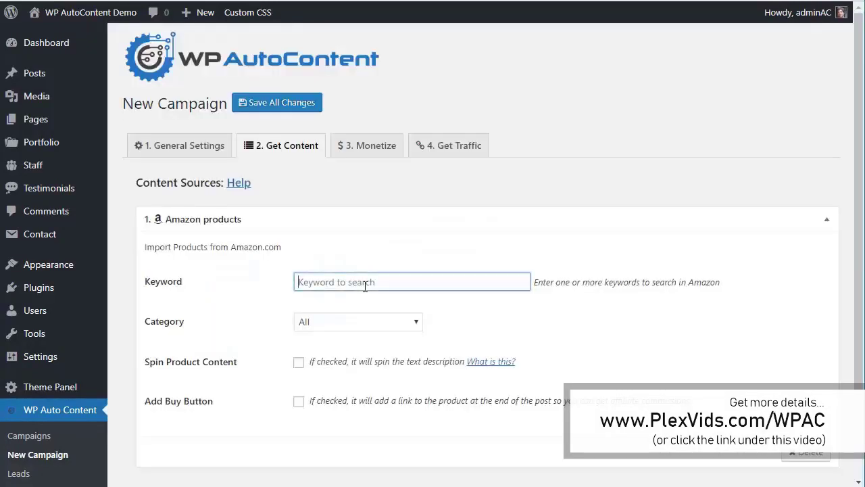
text(photo)
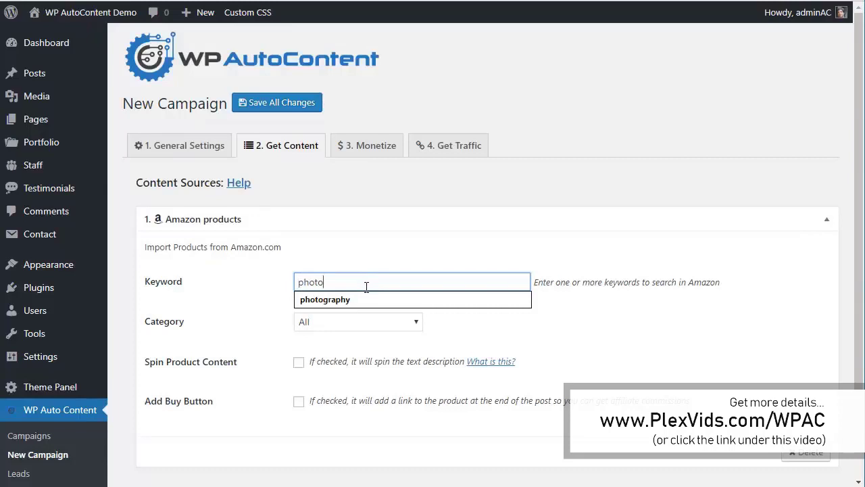
click(365, 300)
Step: Limit the Amazon source to Books and add a 'Purchase on Amazon.com' buy button
click(362, 323)
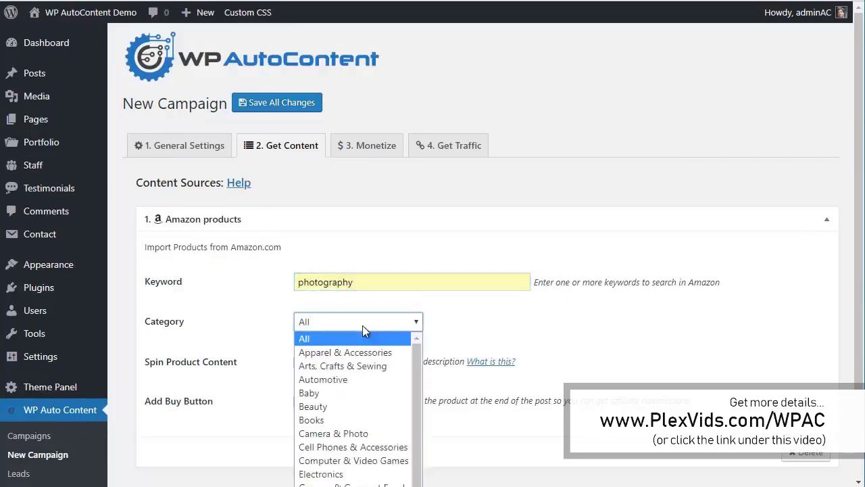
click(337, 419)
scroll(557, 313, down, 3)
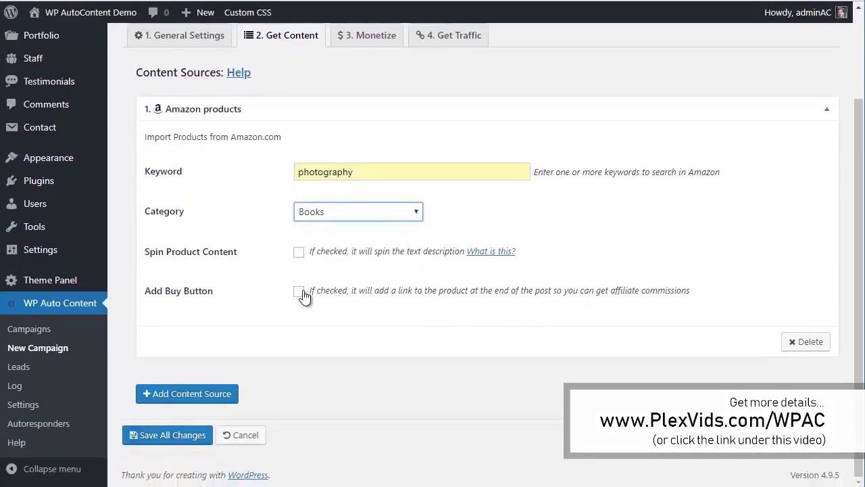
click(299, 293)
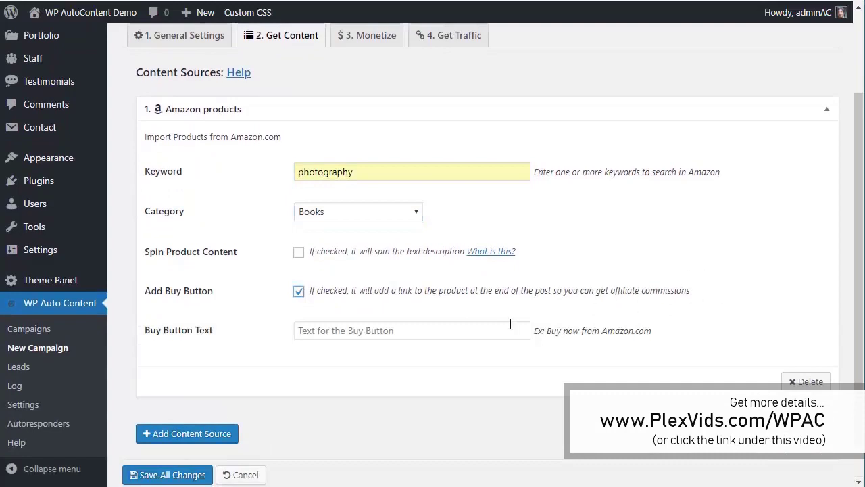
click(475, 328)
click(438, 349)
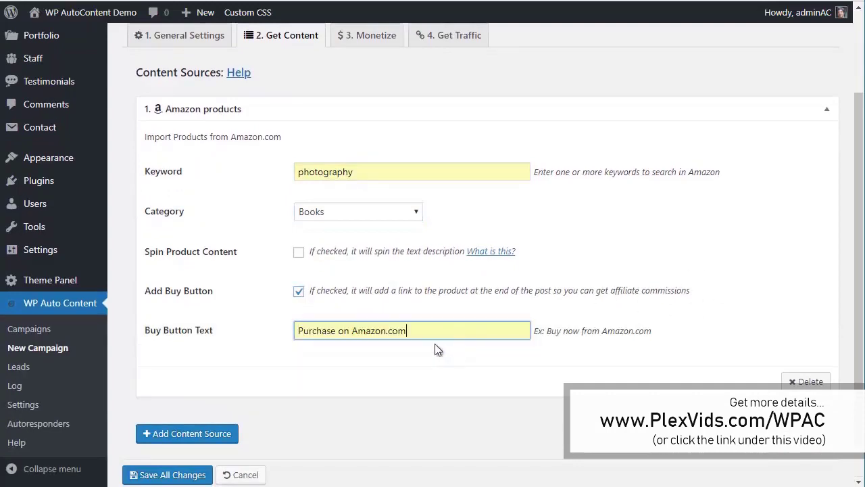
scroll(436, 311, down, 1)
Step: Add an eBay Products content source searching the keyword learn photography
click(202, 395)
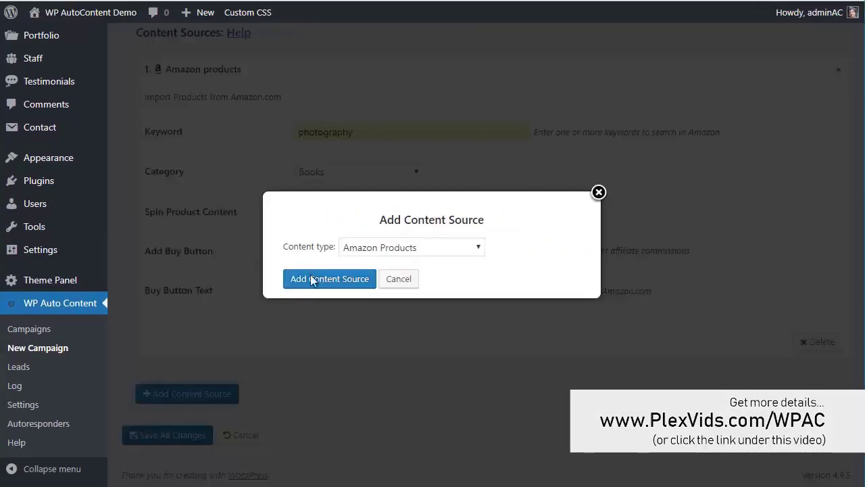
click(421, 248)
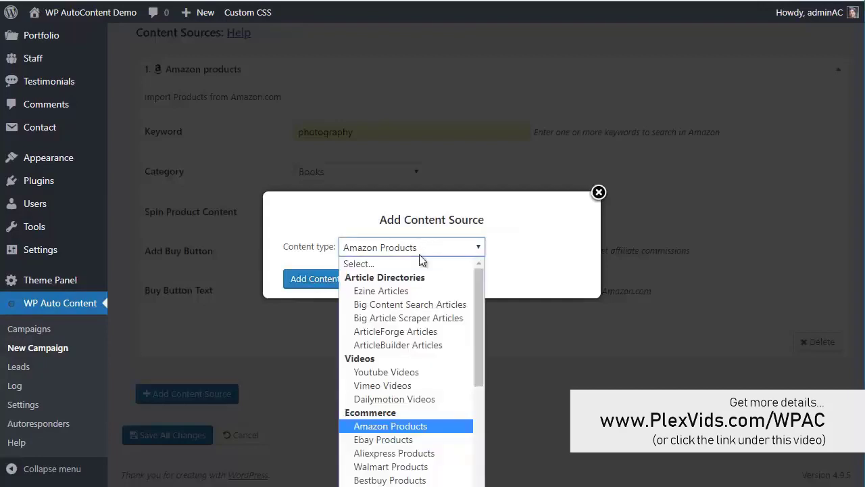
click(389, 438)
click(351, 286)
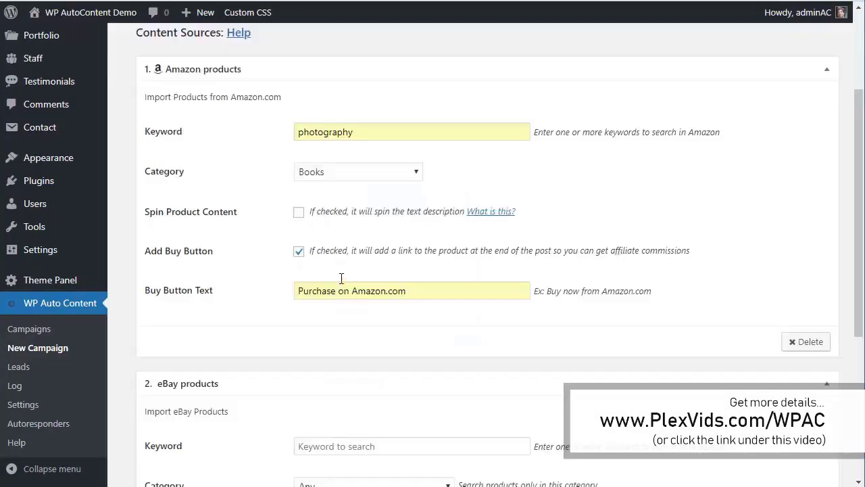
scroll(377, 221, down, 3)
click(358, 243)
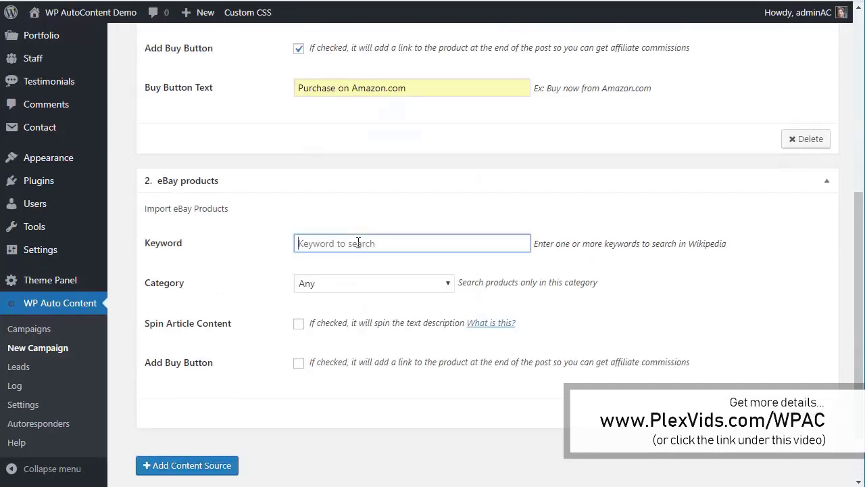
text(learn photography)
click(385, 263)
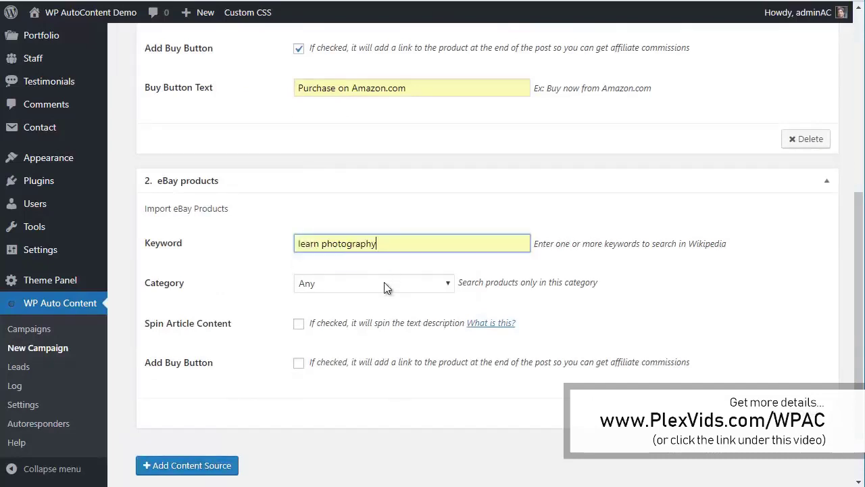
Step: Restrict it to Books, Comics & Magazines, add a 'Purchase on Ebay.com' buy button, and save
click(384, 282)
click(369, 352)
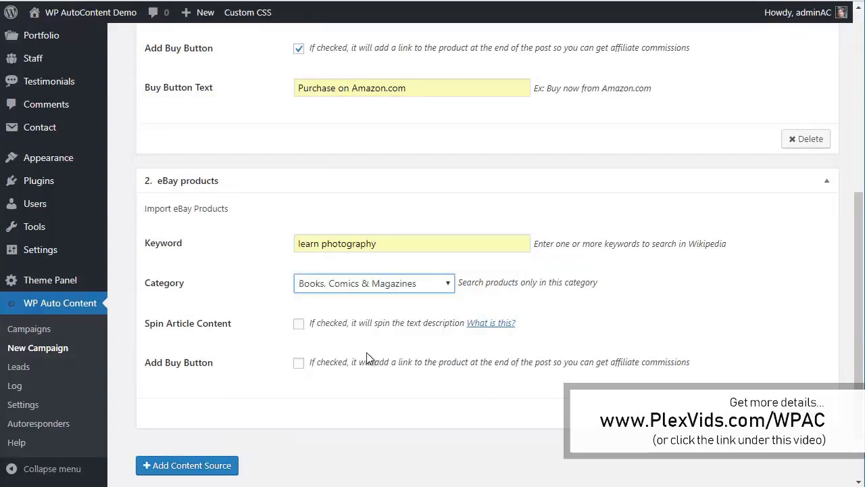
click(299, 364)
scroll(352, 348, down, 1)
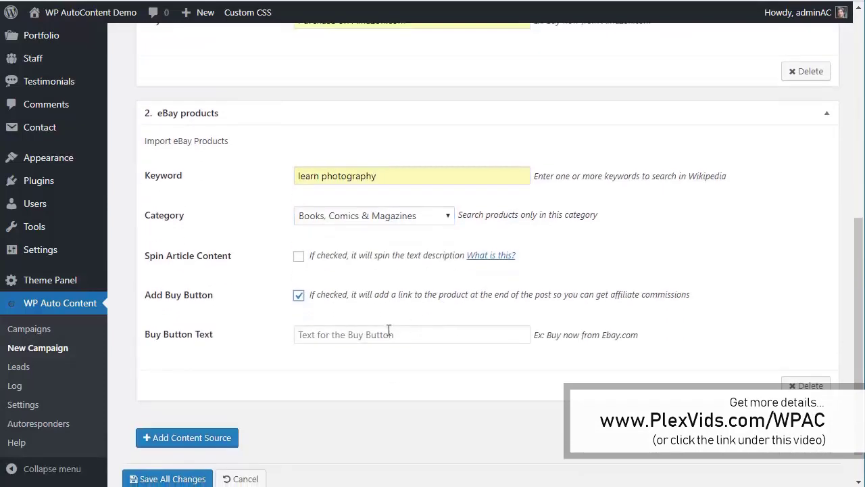
click(386, 333)
click(390, 353)
scroll(223, 320, down, 1)
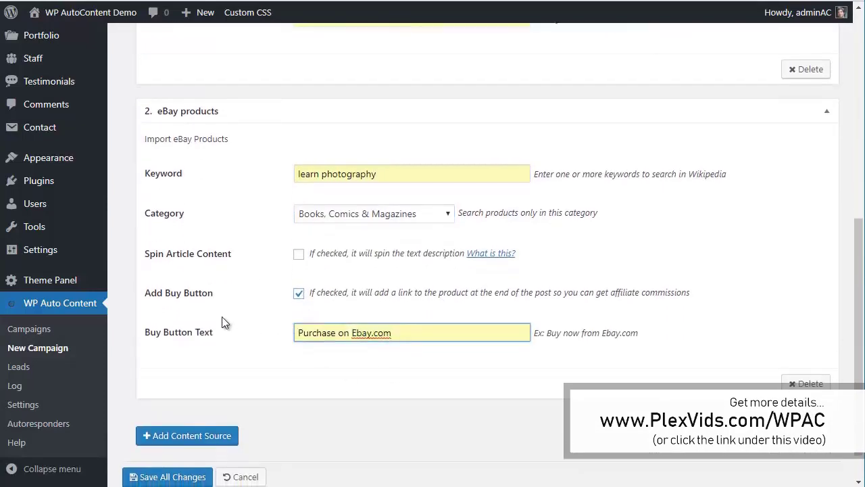
click(172, 435)
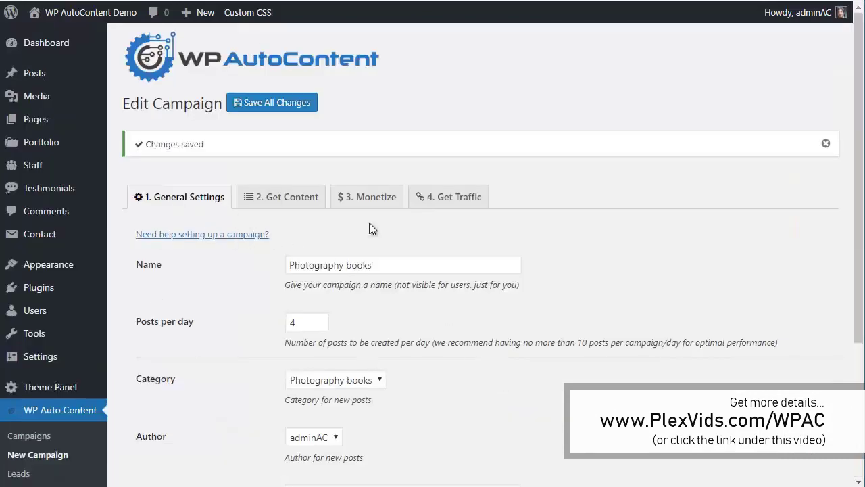
Step: Return to the campaigns list, where Photography books now appears as active
scroll(301, 303, down, 1)
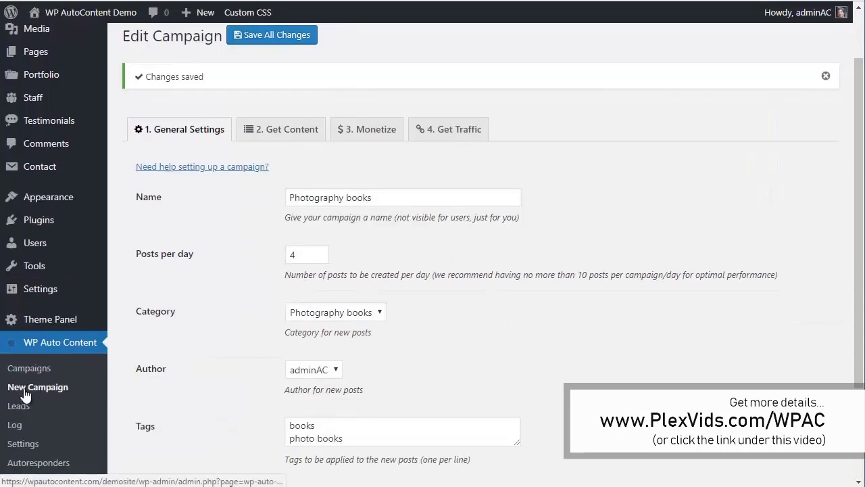
click(27, 368)
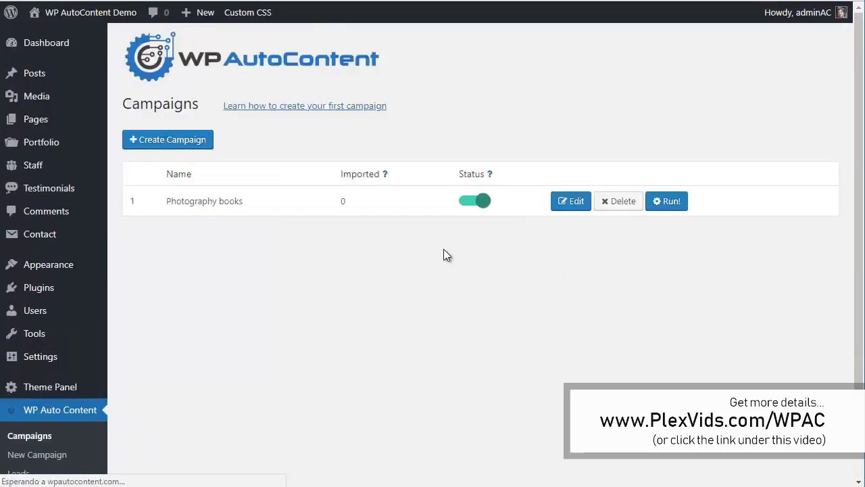
Step: Create campaign Photography tips, 6 posts daily, in Photography tips category, tagged learn photography
click(192, 142)
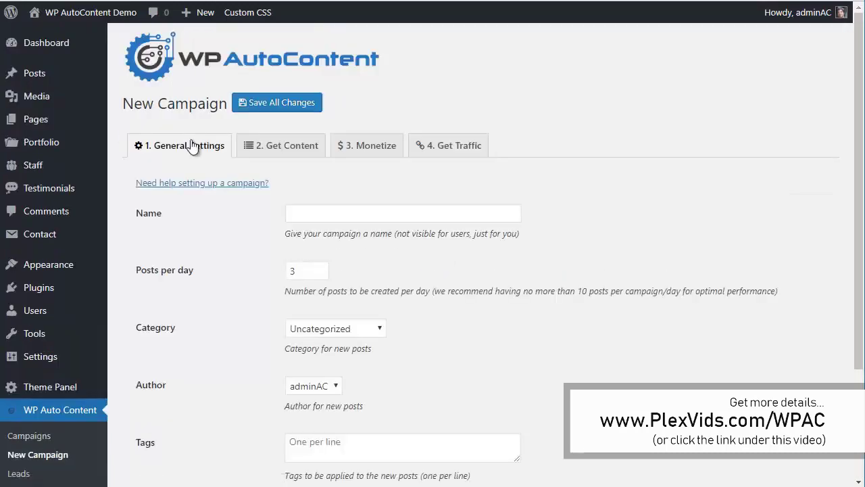
click(319, 211)
text(Ph)
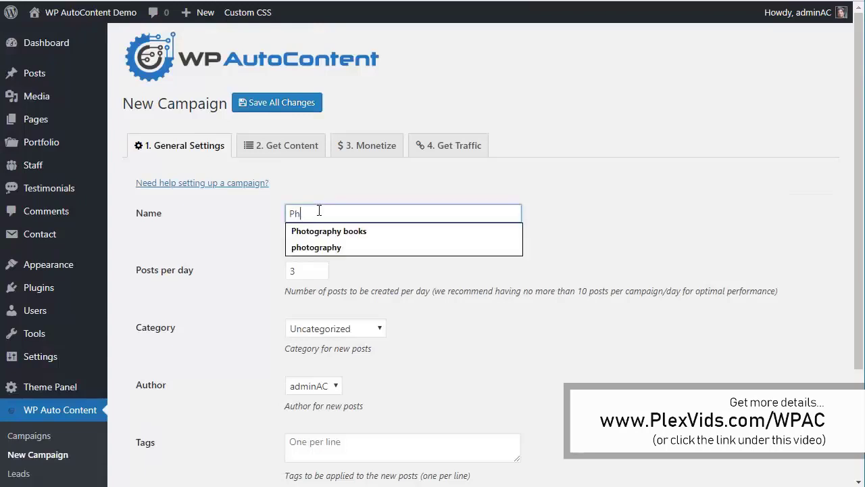
text(otograf)
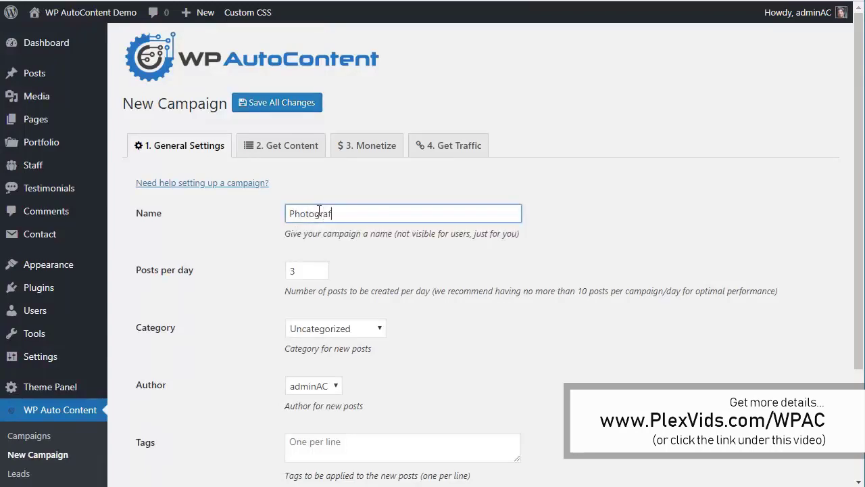
key(BackSpace)
text(phy tips)
key(Tab)
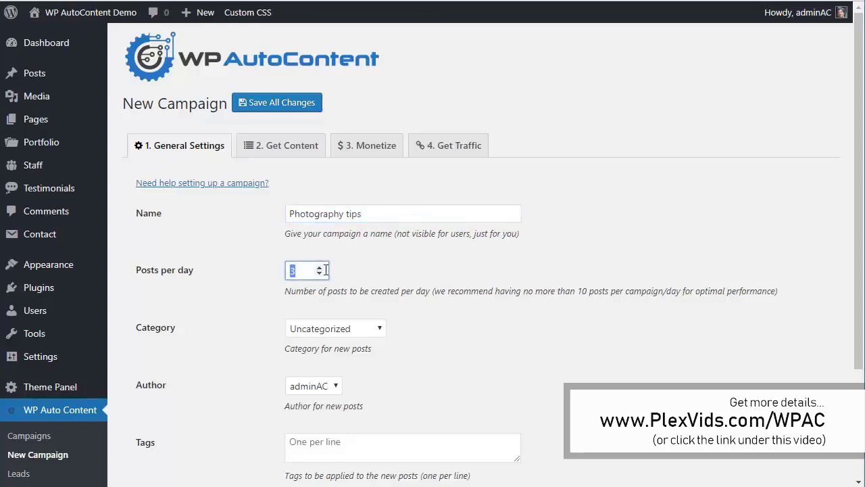
click(347, 331)
click(332, 358)
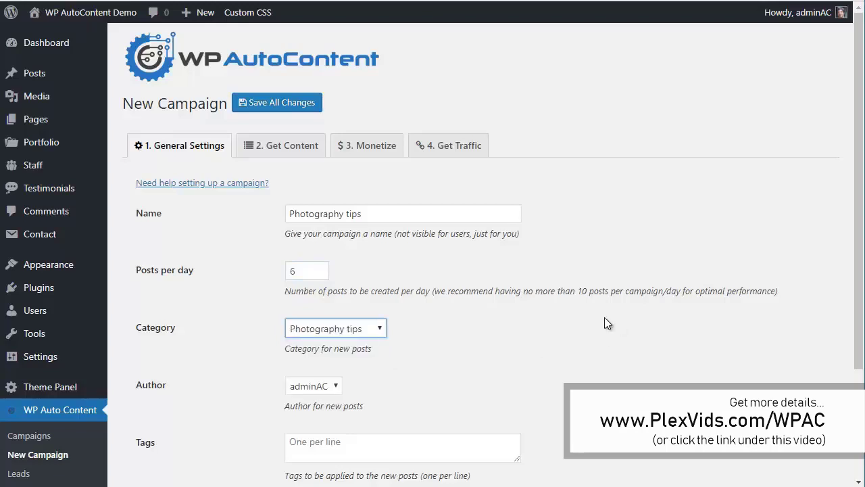
scroll(605, 317, down, 2)
click(364, 298)
text(learn photography)
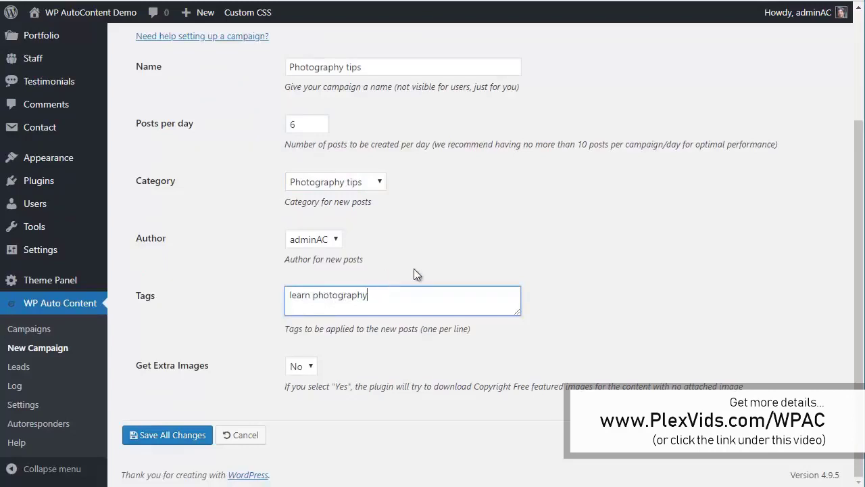
Step: Set Get Extra Images to Yes and enter the image search keywords
click(298, 366)
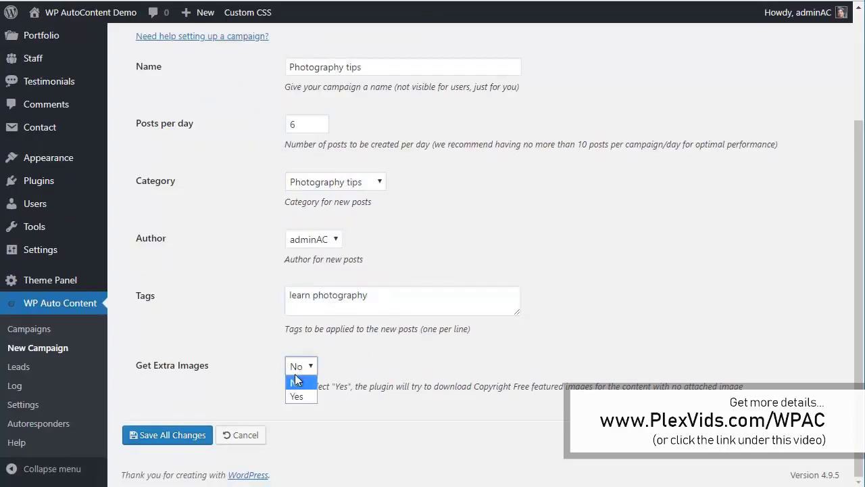
click(296, 396)
scroll(261, 348, down, 1)
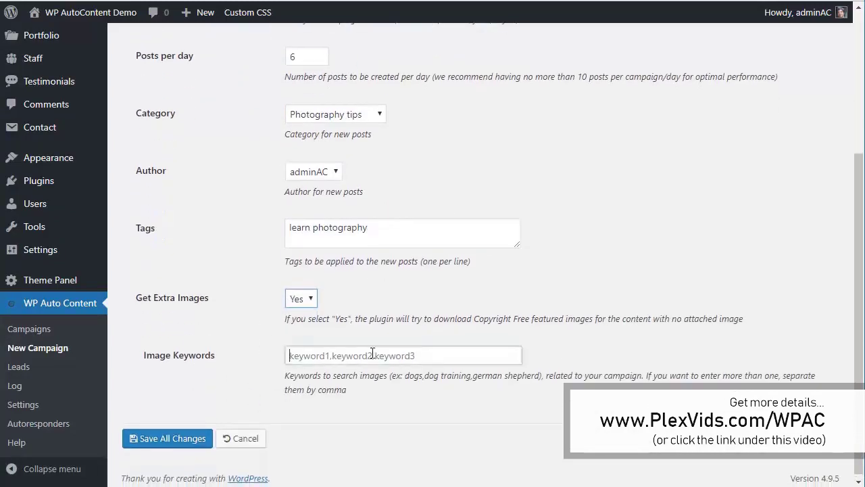
click(373, 355)
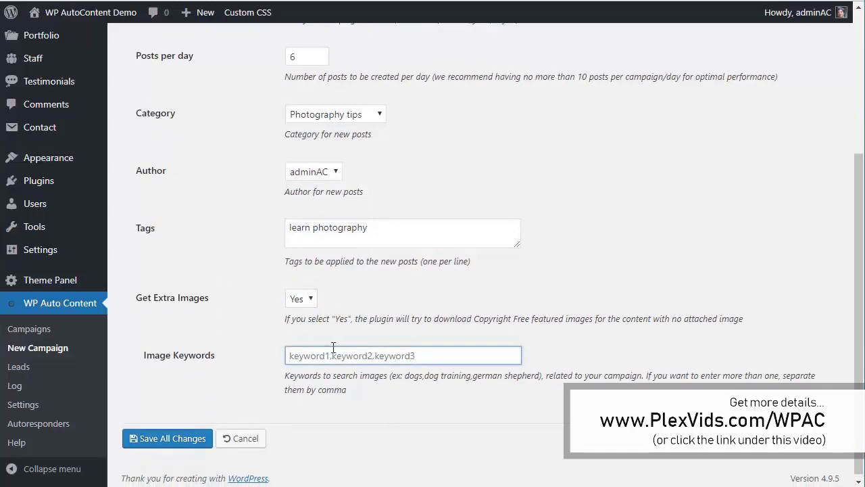
text(photography)
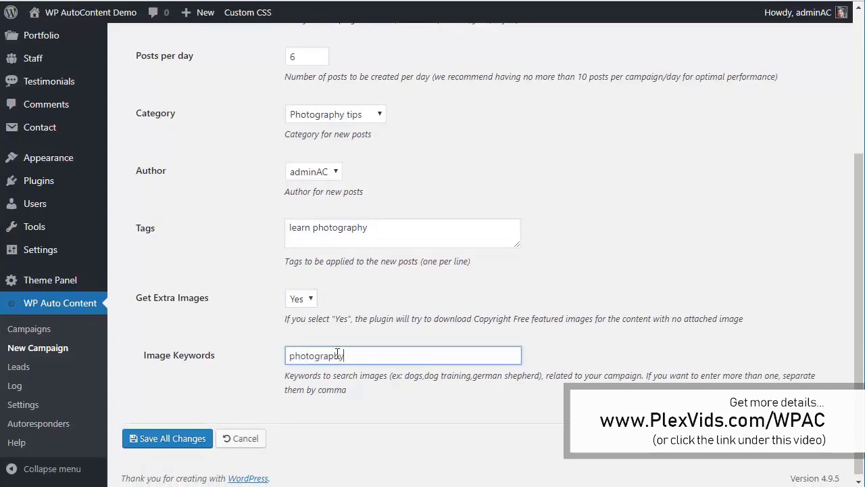
scroll(337, 355, up, 5)
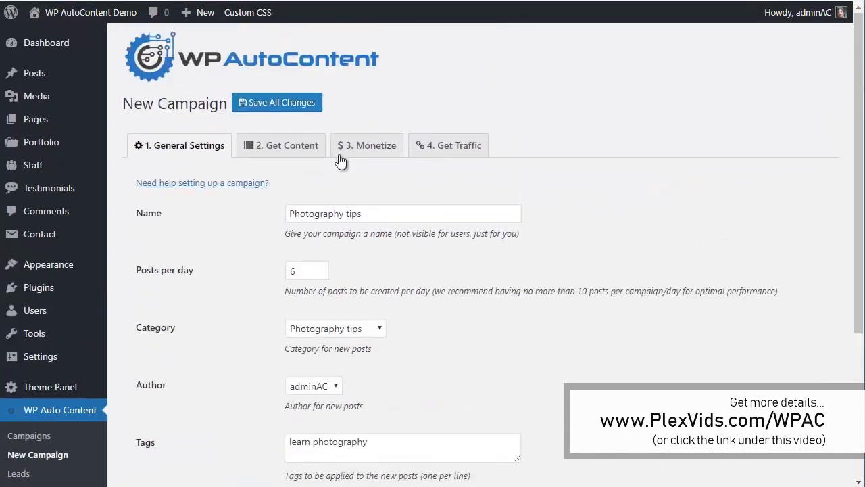
Step: Add a YouTube Videos content source to the Photography tips campaign
click(300, 146)
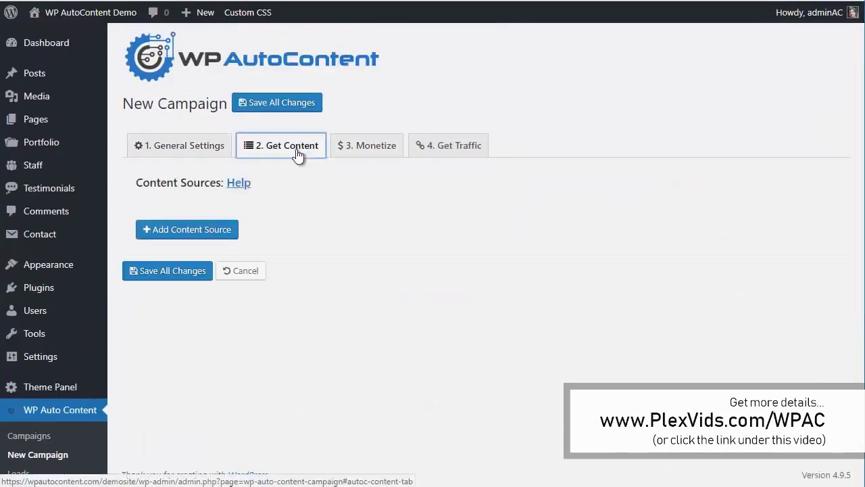
click(203, 230)
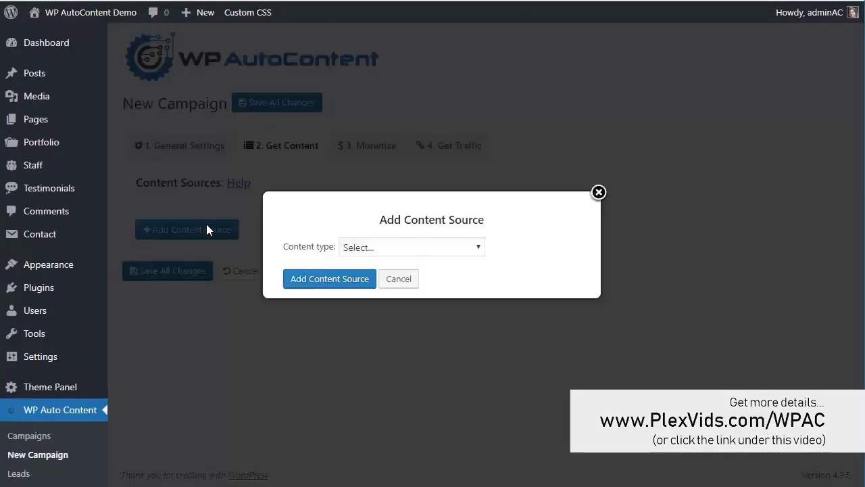
click(432, 247)
drag(479, 299, 478, 330)
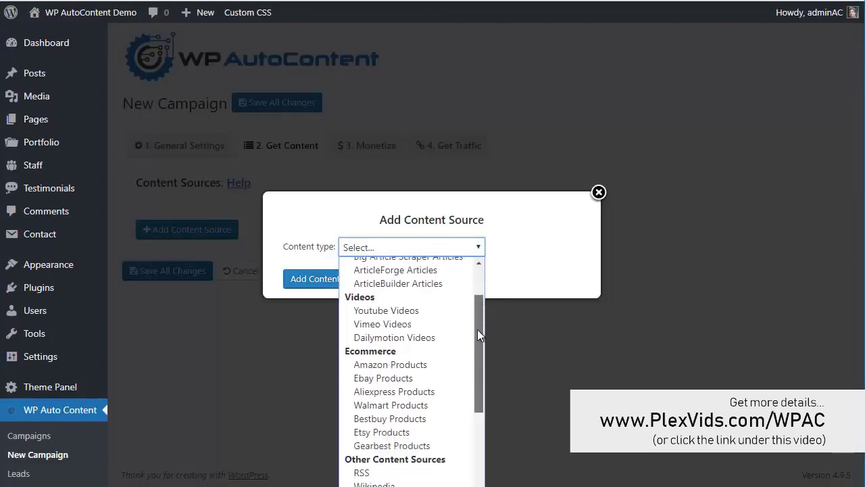
scroll(472, 378, down, 5)
scroll(461, 433, up, 4)
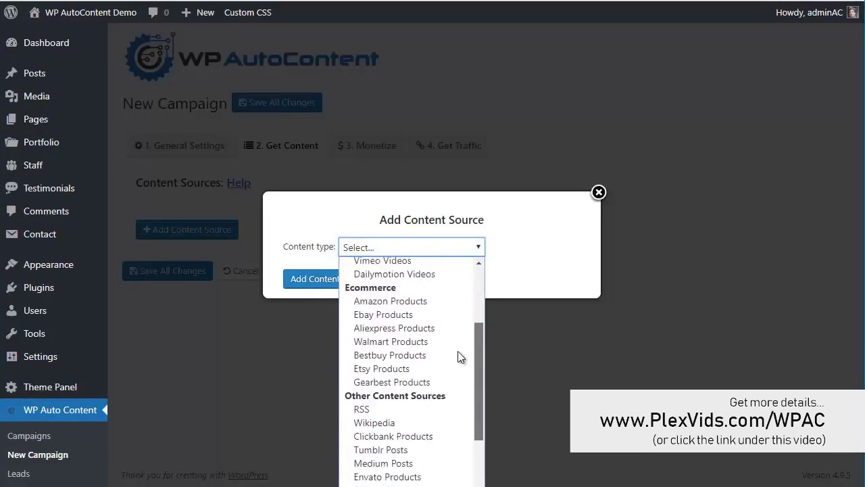
scroll(461, 357, up, 3)
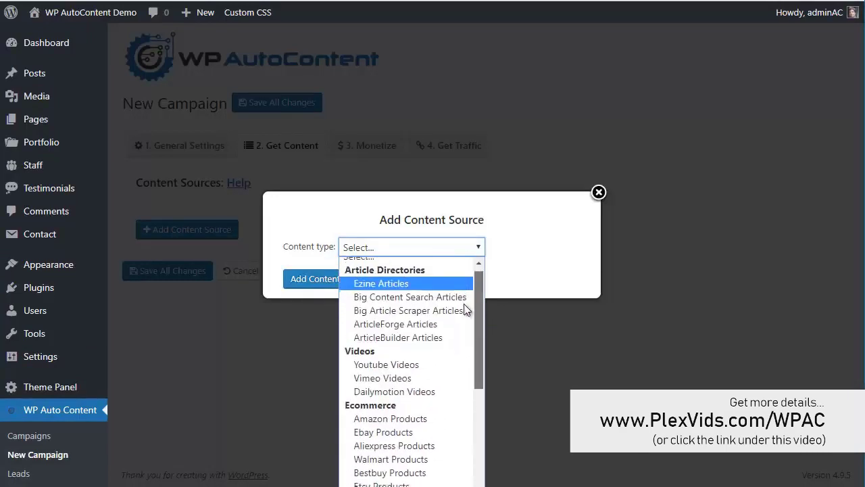
scroll(465, 331, down, 6)
scroll(470, 405, down, 3)
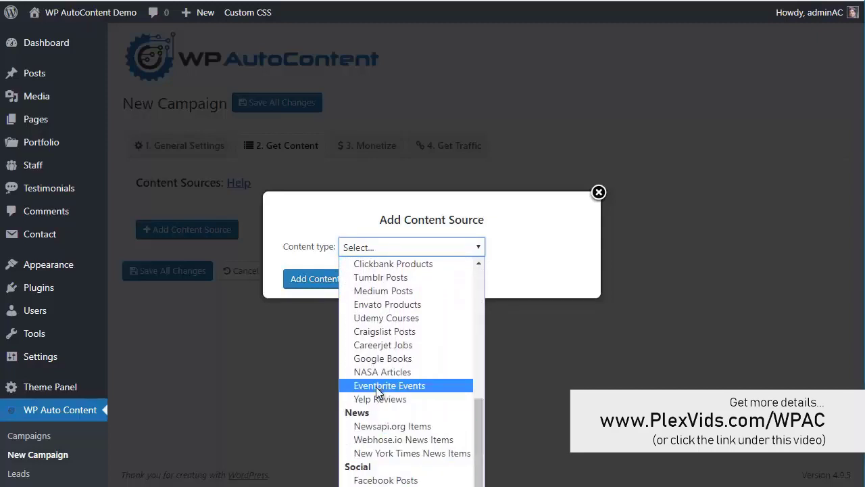
scroll(433, 384, up, 3)
scroll(430, 380, up, 5)
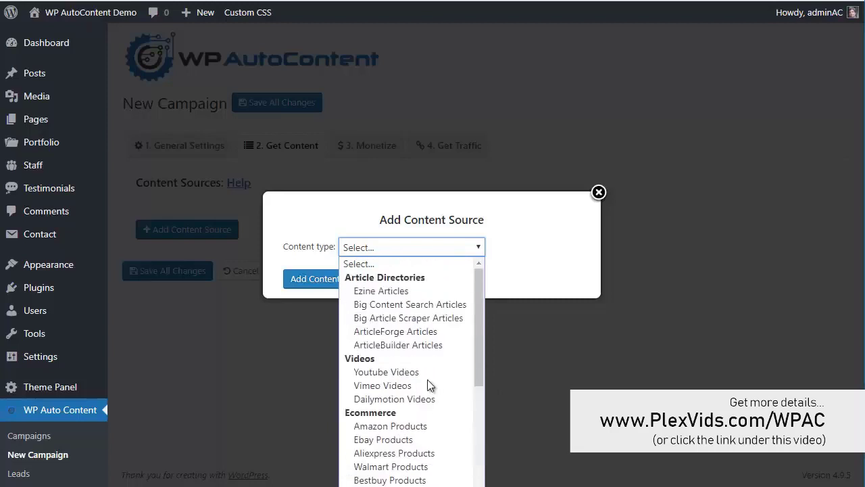
click(386, 371)
click(330, 280)
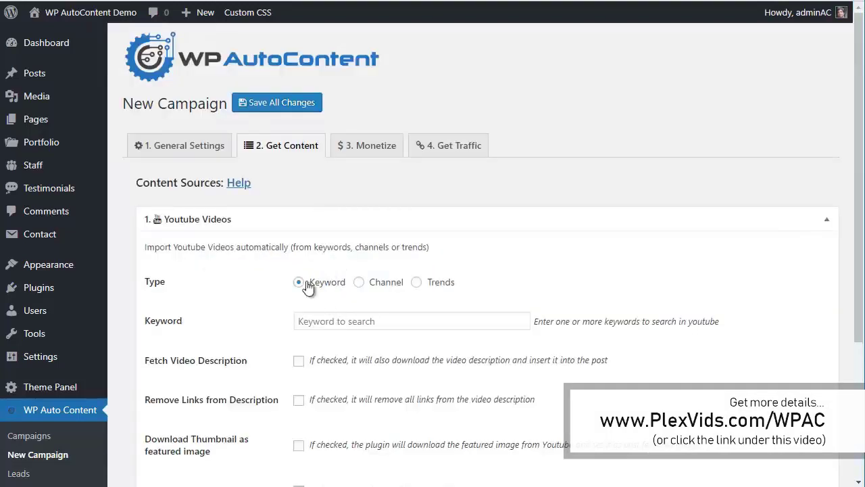
Step: Search learn photography, fetching descriptions without links, thumbnails as featured images, and video tags
scroll(489, 286, down, 1)
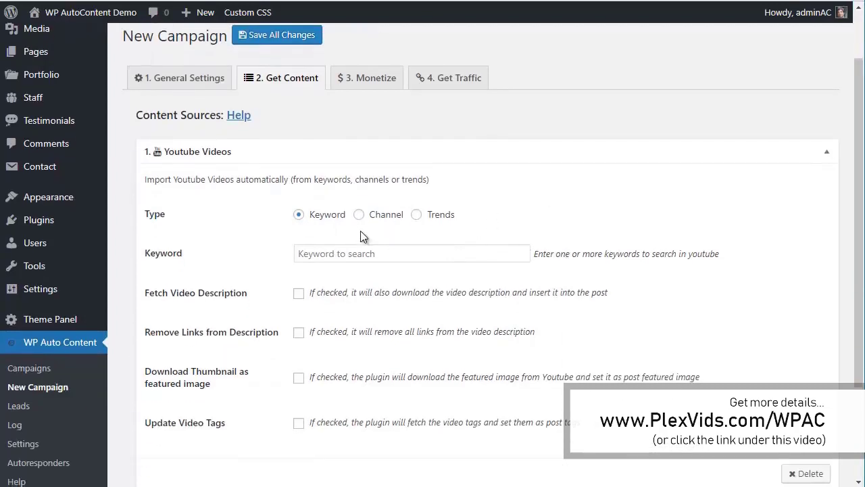
click(370, 254)
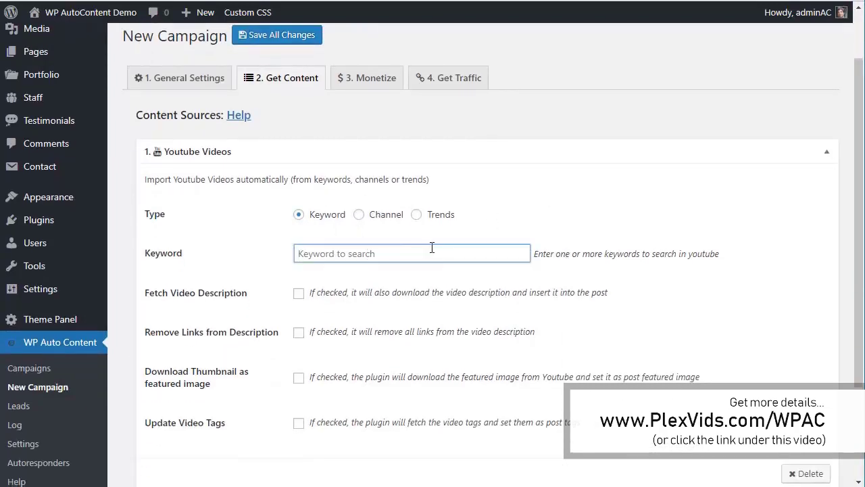
text(learn photography)
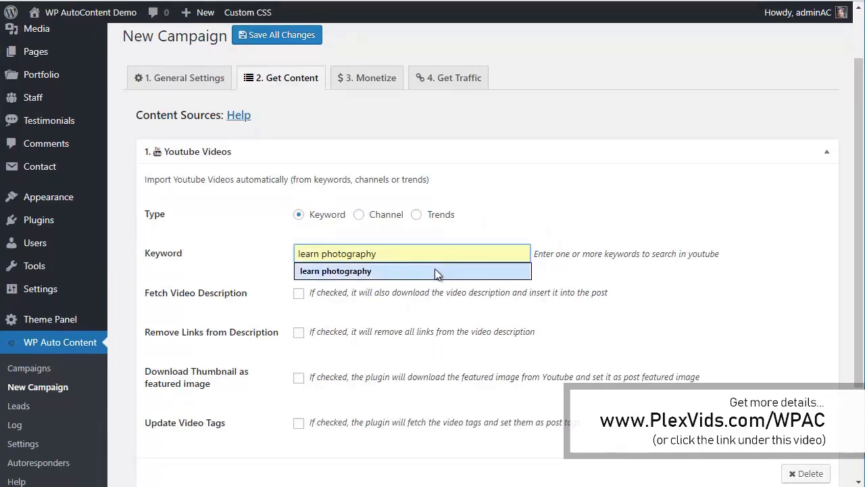
click(436, 271)
click(299, 294)
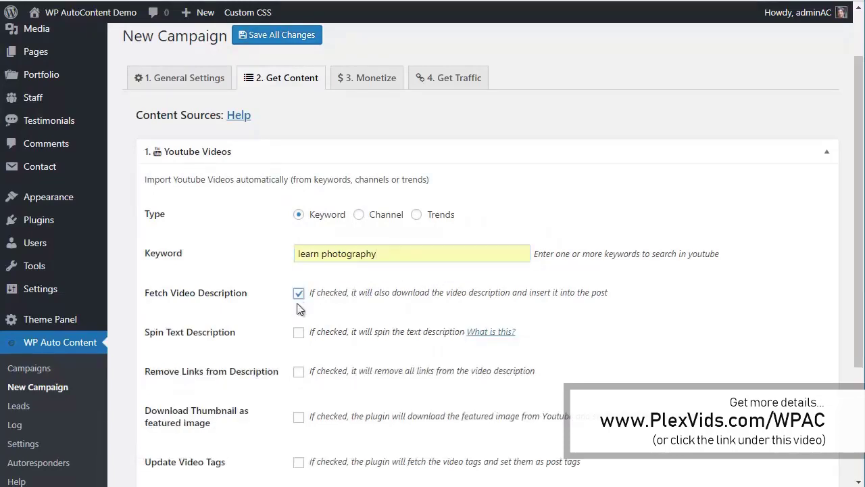
scroll(289, 332, down, 1)
click(299, 304)
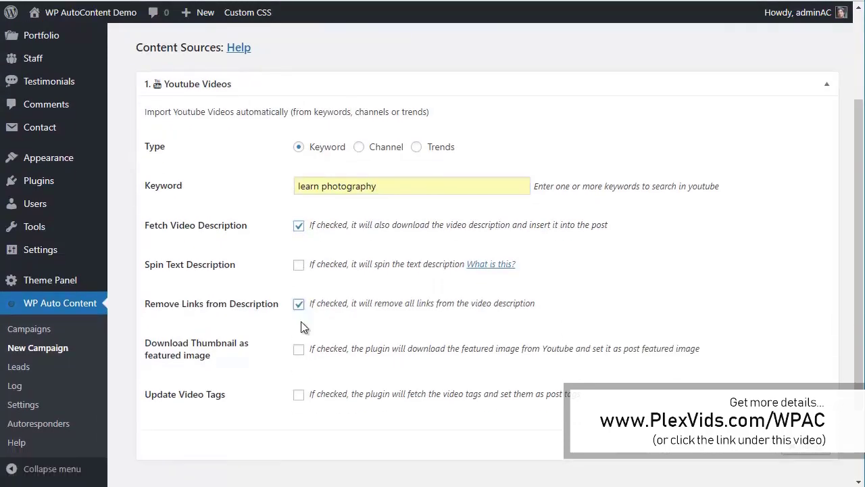
click(299, 349)
click(299, 394)
scroll(300, 273, down, 1)
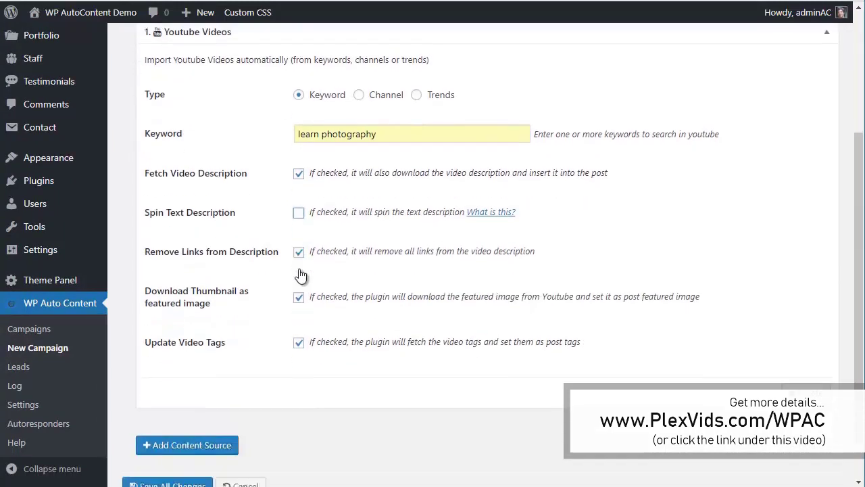
Step: Add a Udemy Courses content source to the campaign
click(200, 430)
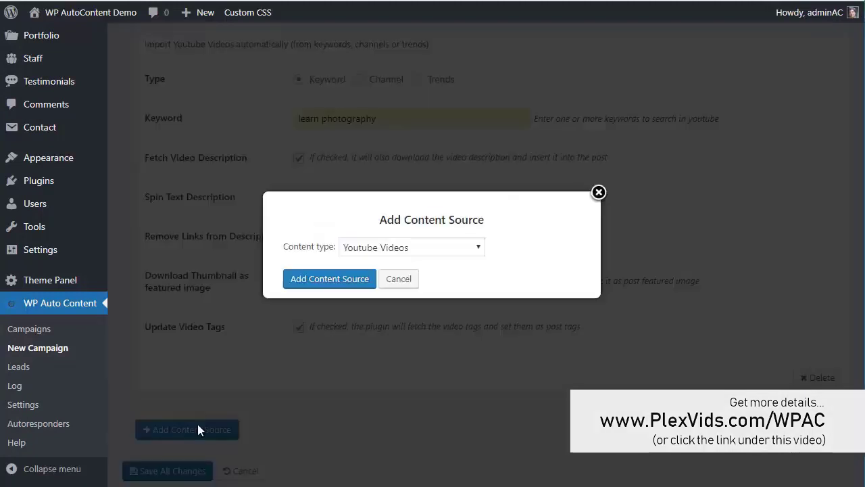
click(381, 249)
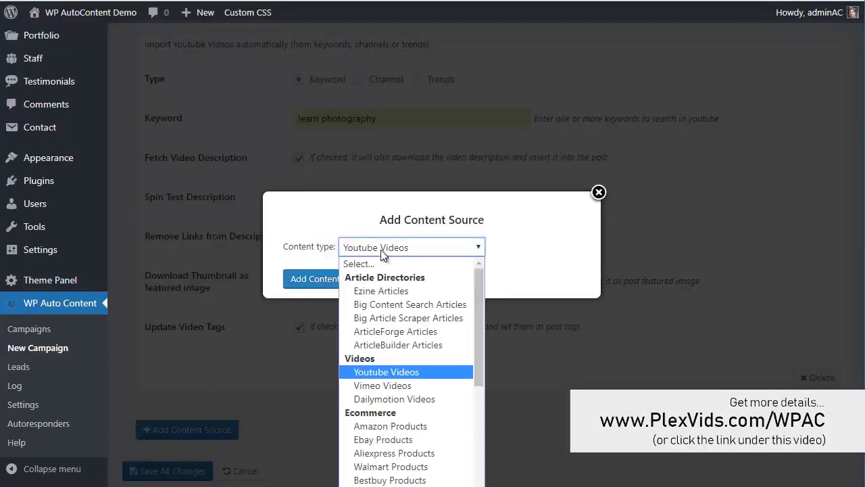
scroll(396, 329, down, 3)
scroll(398, 327, down, 3)
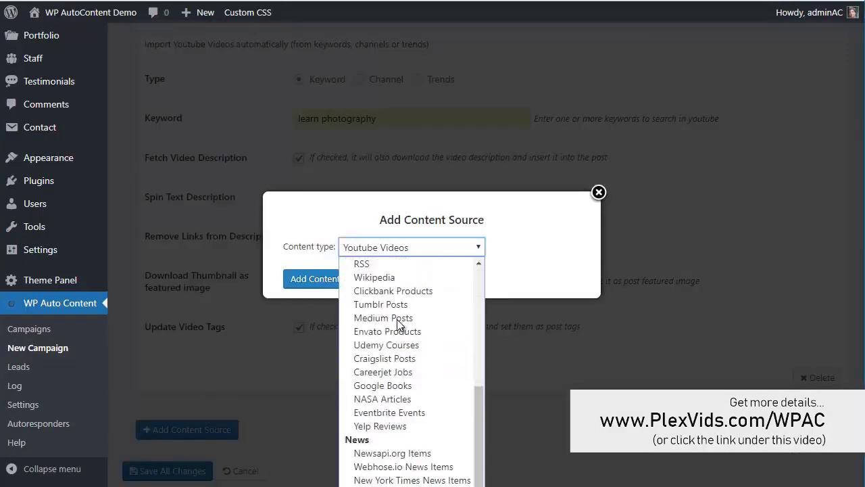
click(393, 353)
click(341, 284)
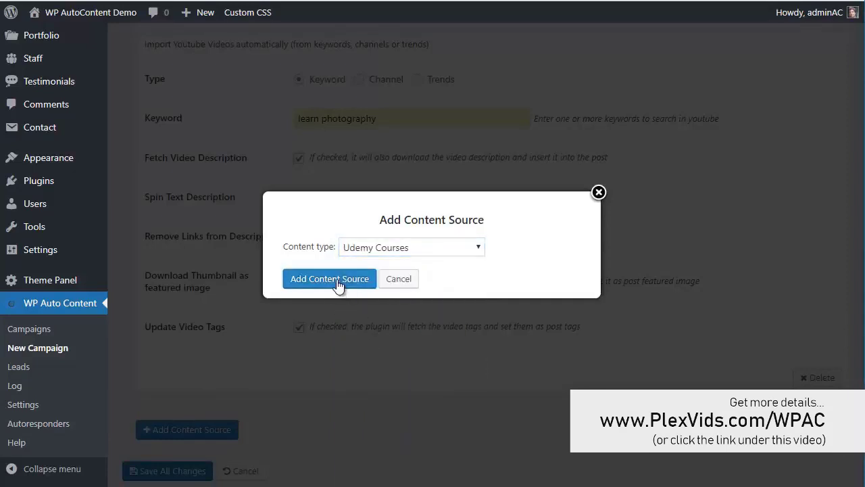
Step: Set the Udemy keyword to photography and add a link to the original course
scroll(512, 311, down, 4)
click(368, 279)
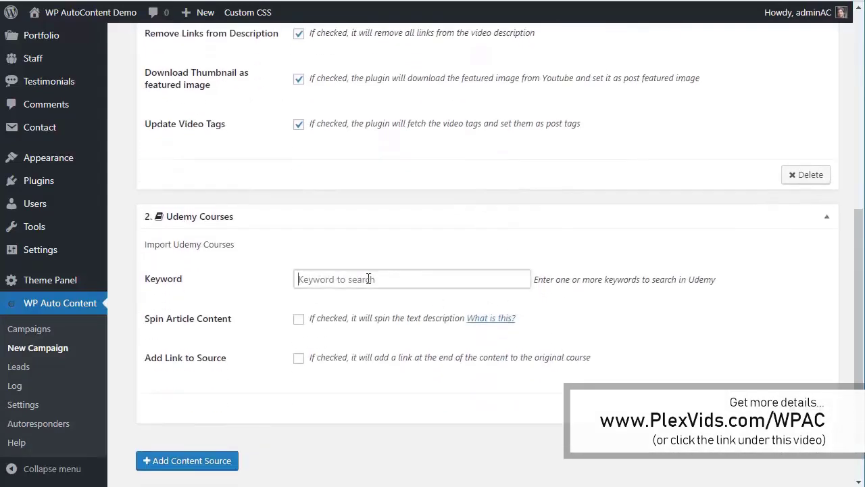
text(photography)
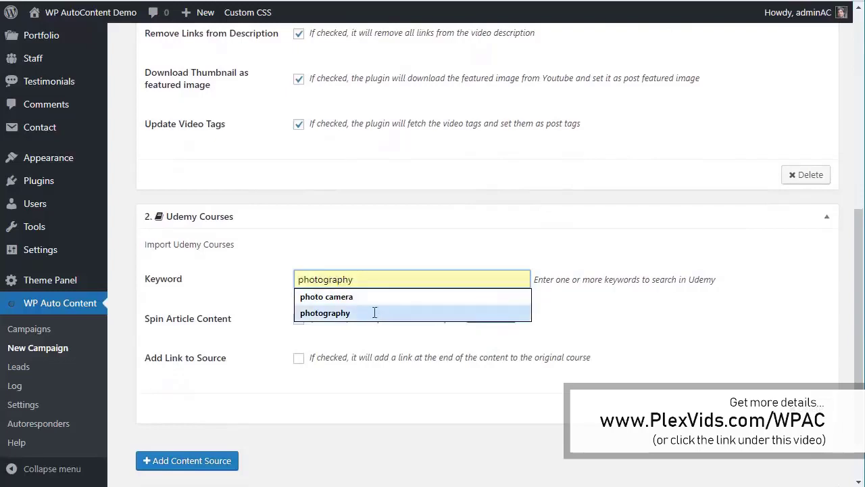
click(373, 313)
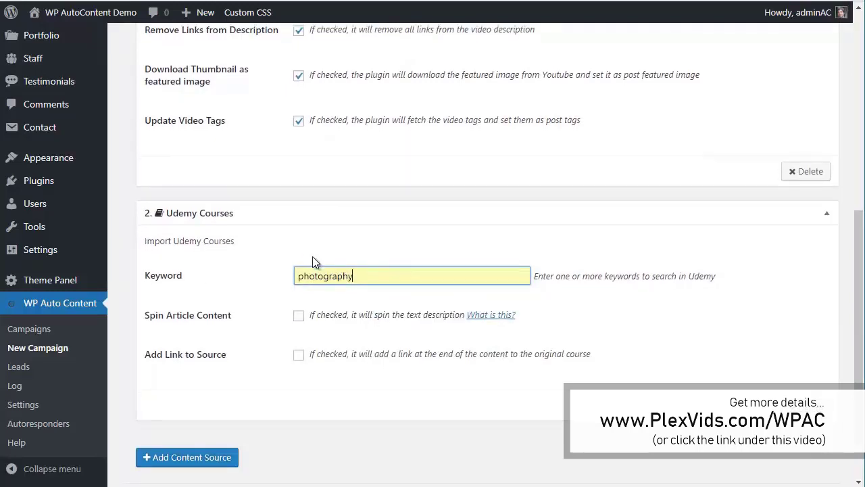
scroll(313, 256, down, 1)
click(298, 292)
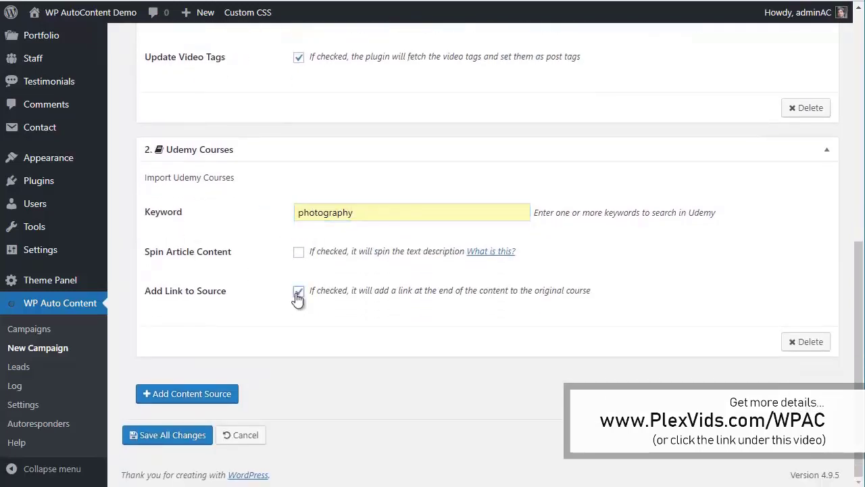
Step: Save Photography tips and start a new campaign named Photo camers posting 4 per day
click(164, 436)
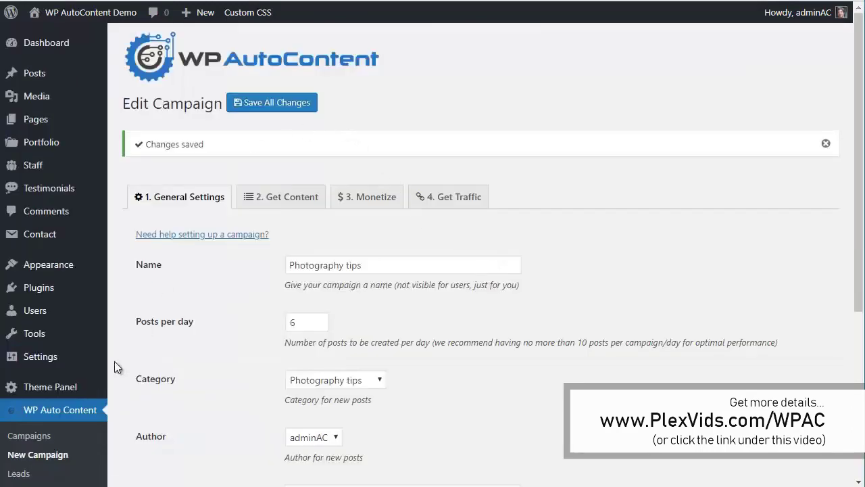
click(39, 454)
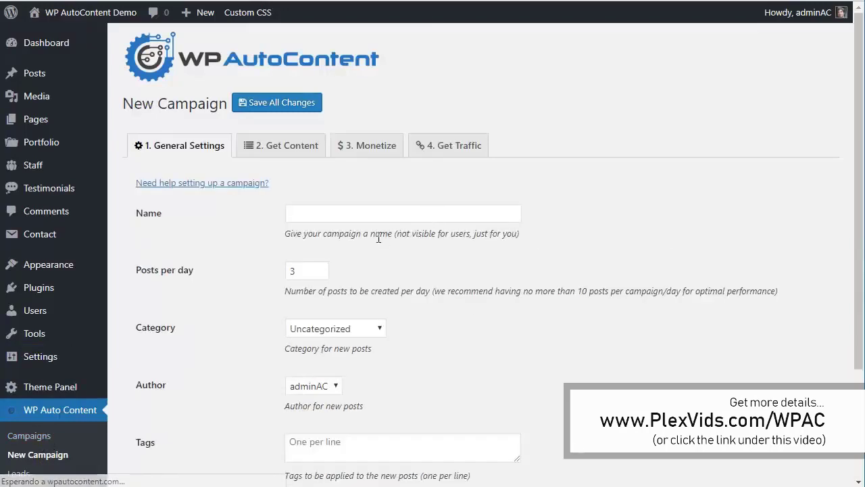
click(313, 215)
text(Pho)
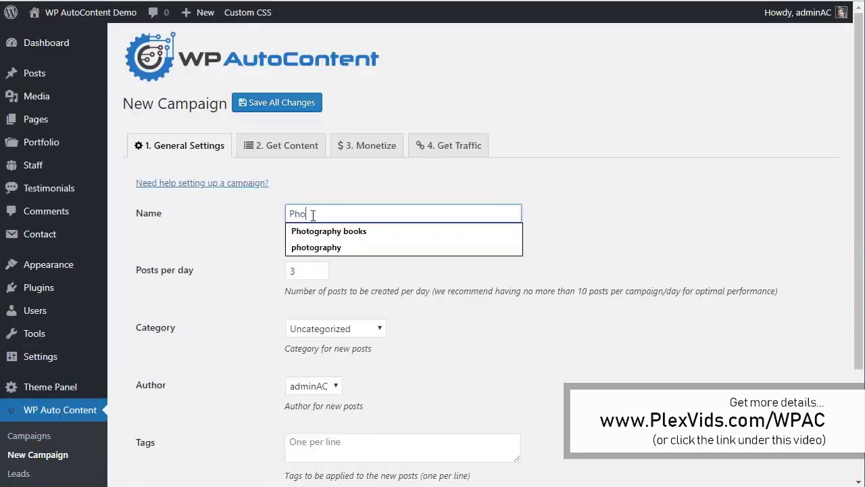
text(to camers)
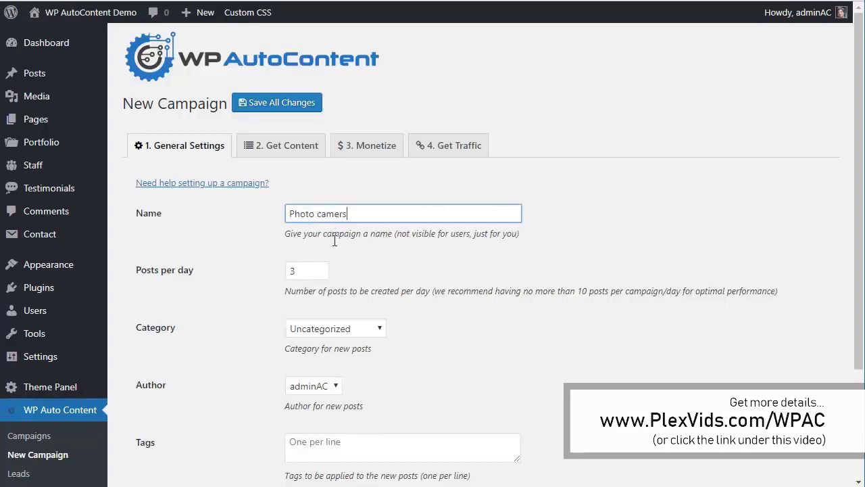
double_click(307, 271)
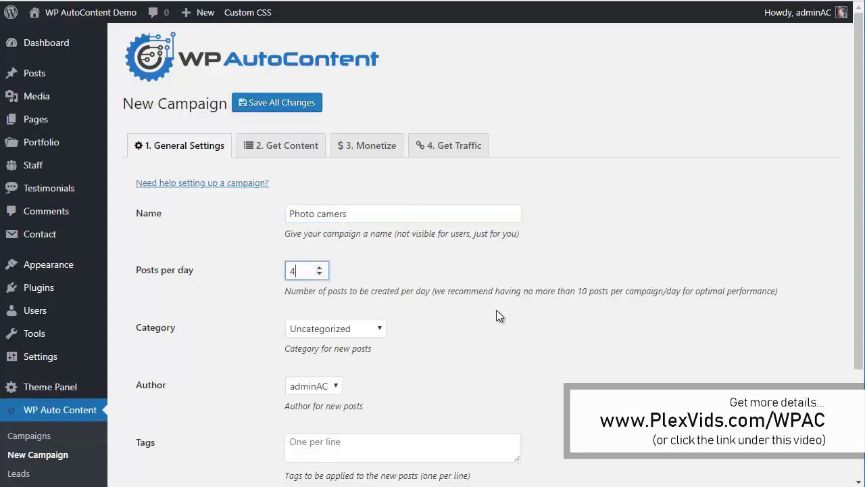
text(4)
Step: File its posts under Photo cameras with tags camera and photo camera
scroll(496, 310, down, 2)
click(332, 192)
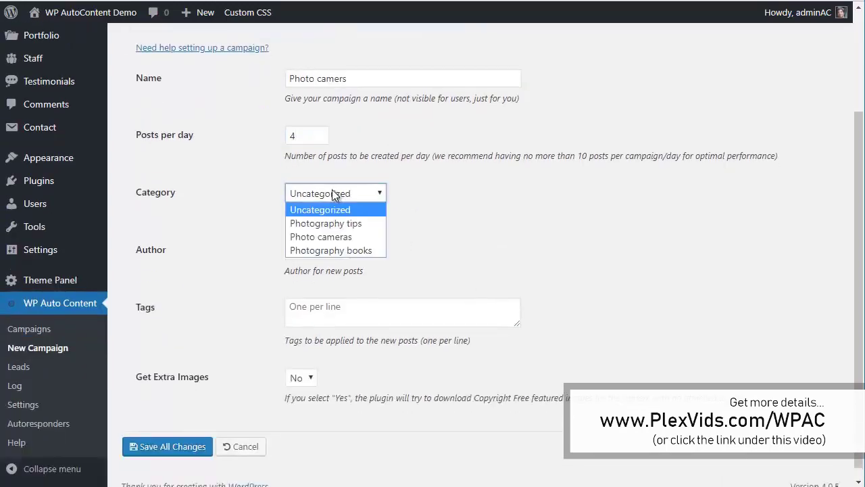
click(331, 236)
click(349, 313)
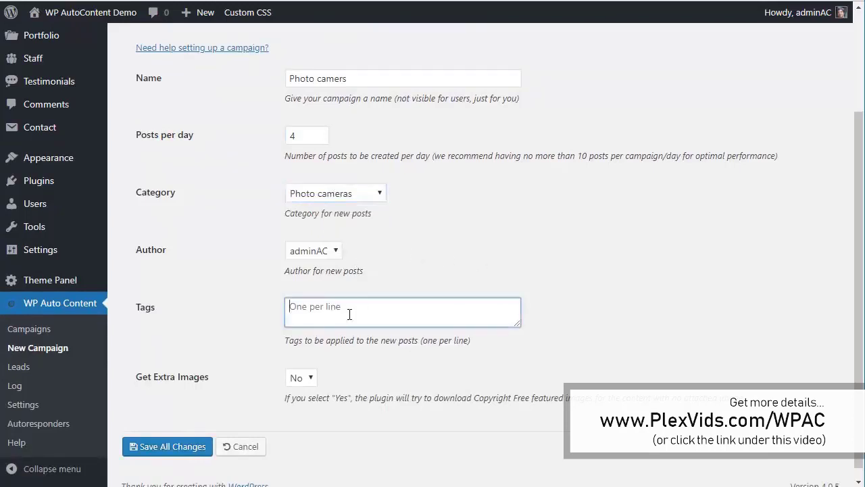
text(camera)
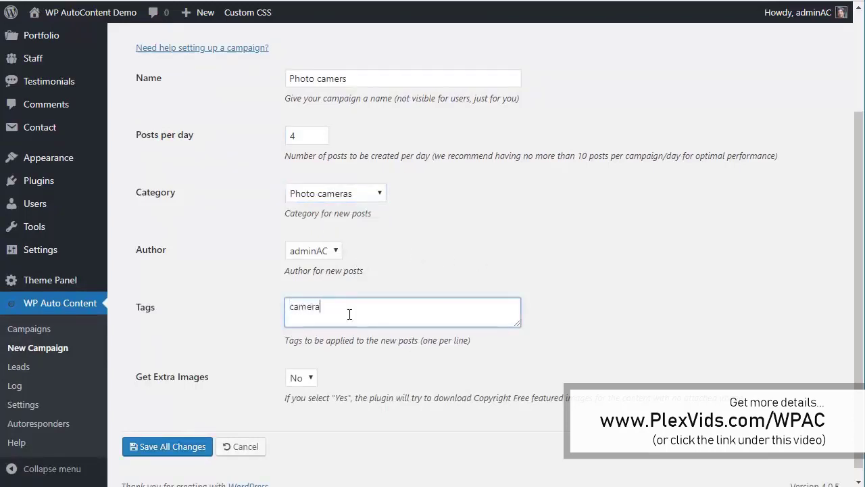
key(Return)
text(photo camera)
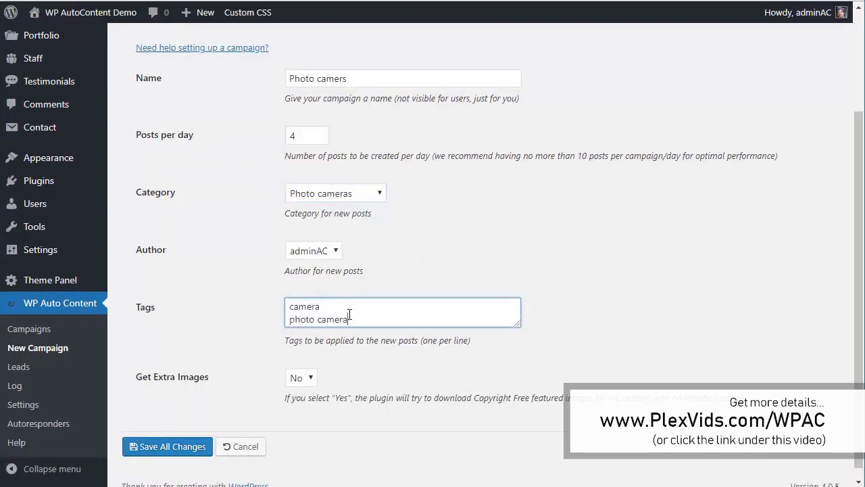
scroll(314, 346, up, 3)
Step: Add an Amazon Products content source to the Photo camers campaign
click(288, 145)
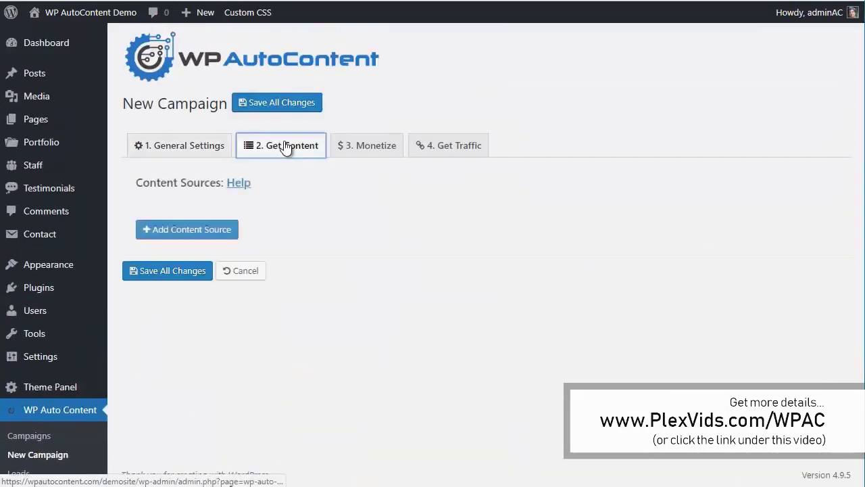
click(215, 232)
click(426, 253)
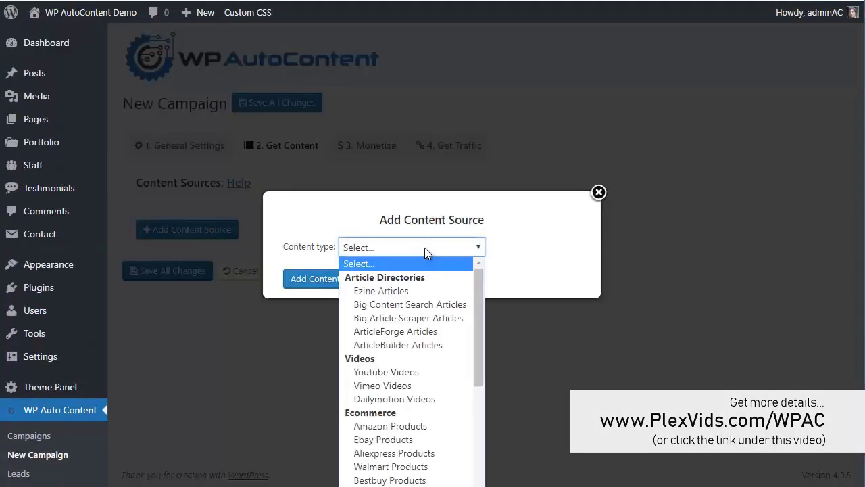
scroll(393, 304, down, 3)
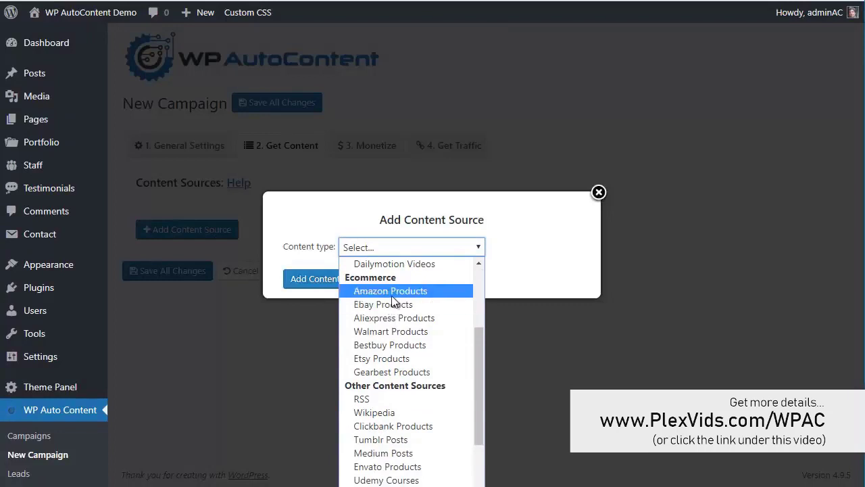
click(391, 292)
click(343, 278)
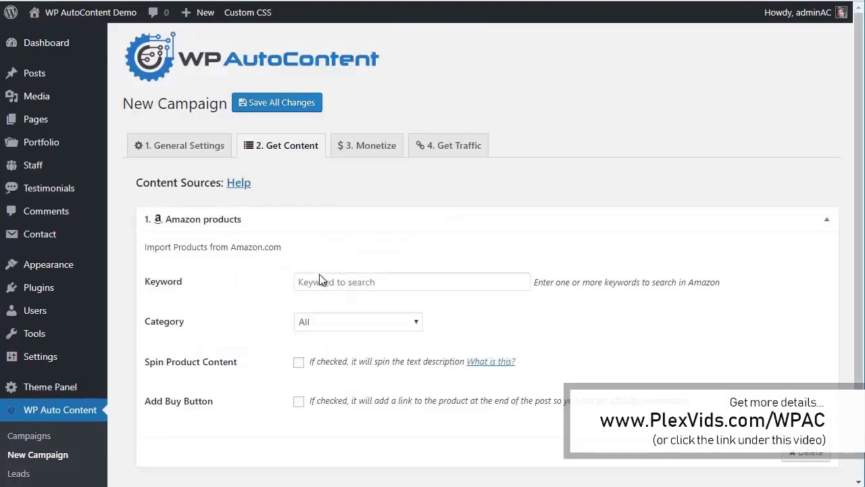
Step: Set the Amazon keyword to photo camera and category to Camera & Photo, and enable the buy button
click(320, 280)
text(photo camera)
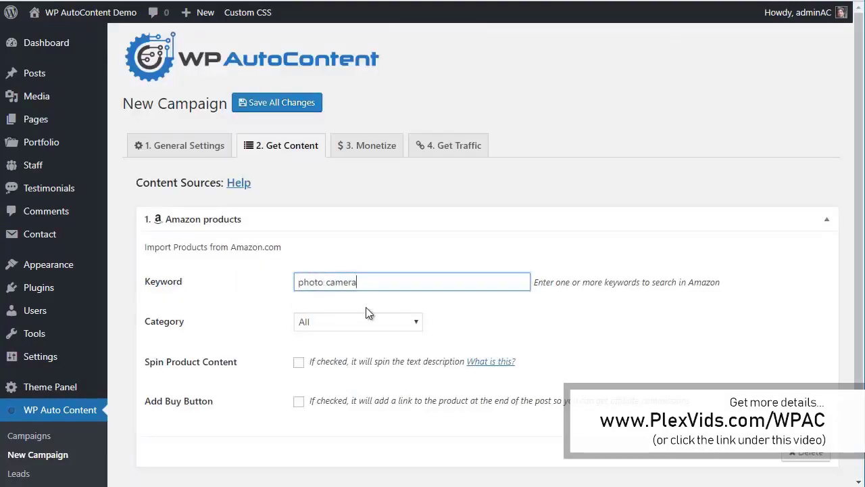
click(369, 322)
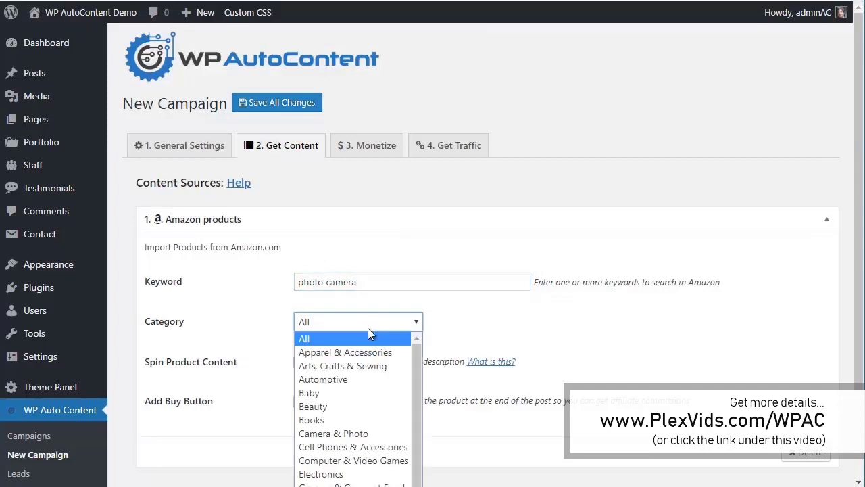
click(354, 433)
scroll(595, 311, down, 1)
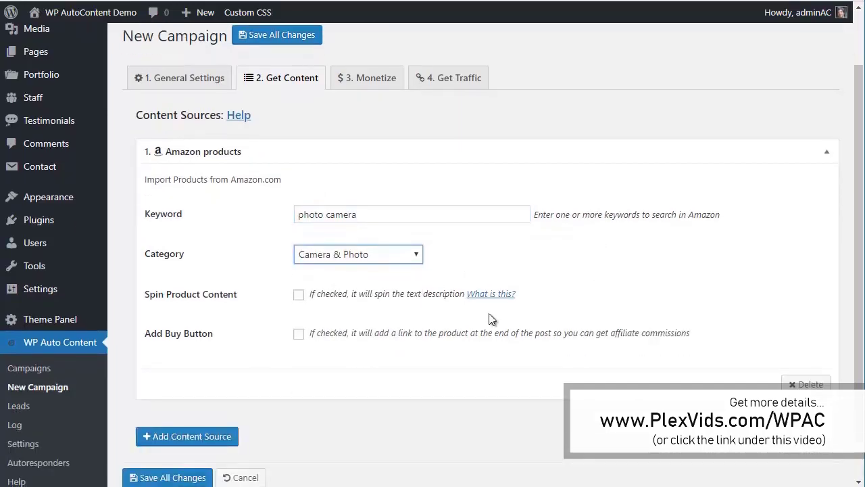
click(299, 295)
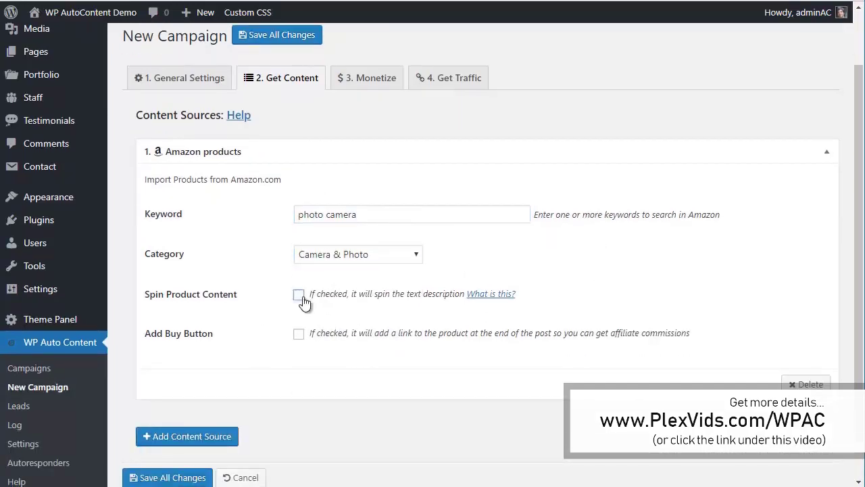
click(299, 334)
click(342, 377)
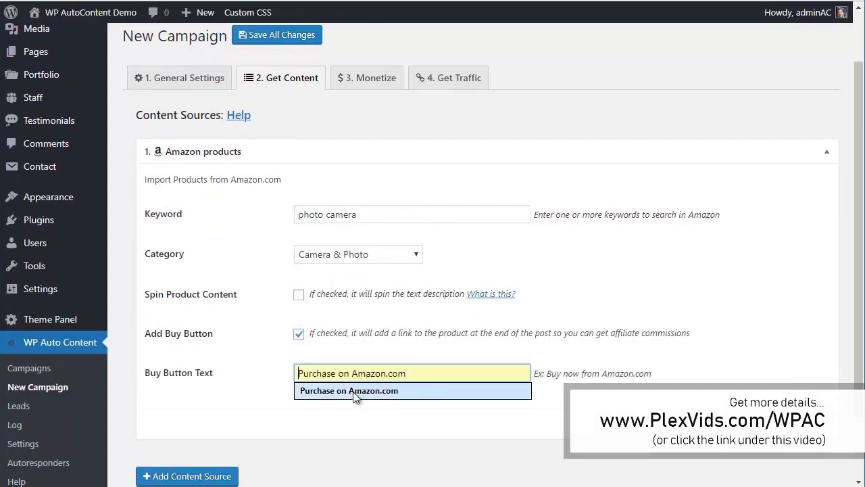
Step: Keep 'Purchase on Amazon.com' as the Amazon button text and add a Bestbuy Products source
click(354, 391)
scroll(501, 318, down, 1)
click(211, 393)
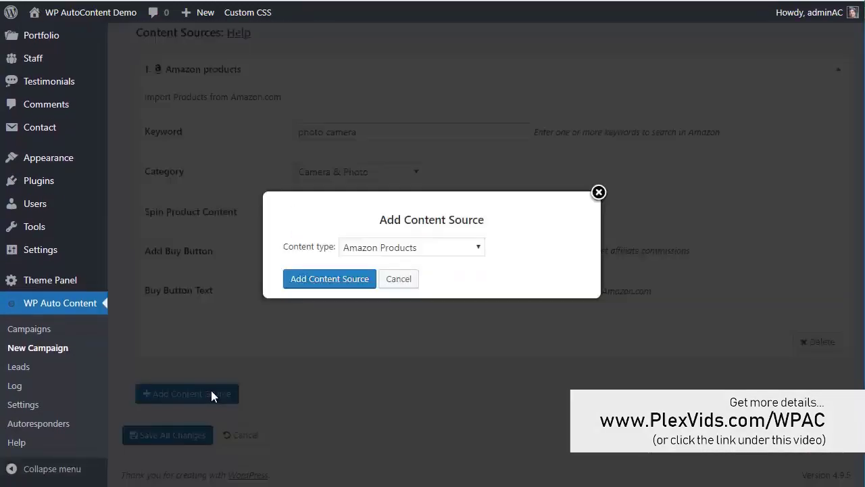
click(426, 254)
scroll(423, 277, down, 3)
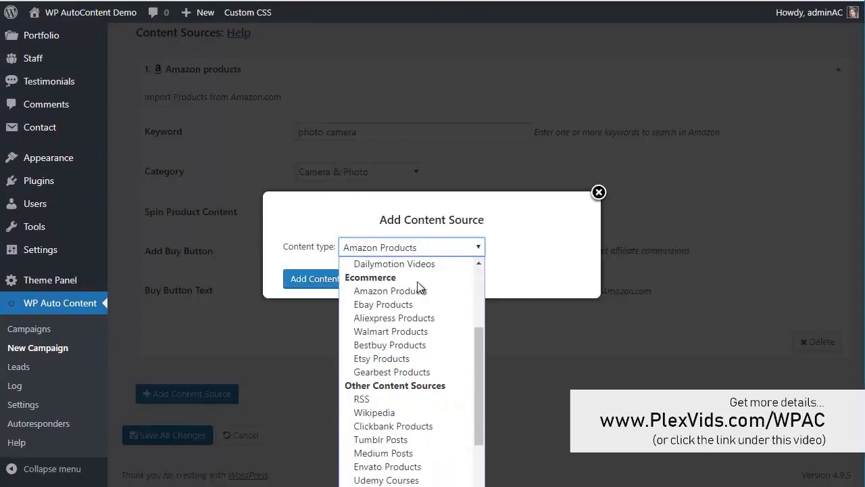
click(387, 344)
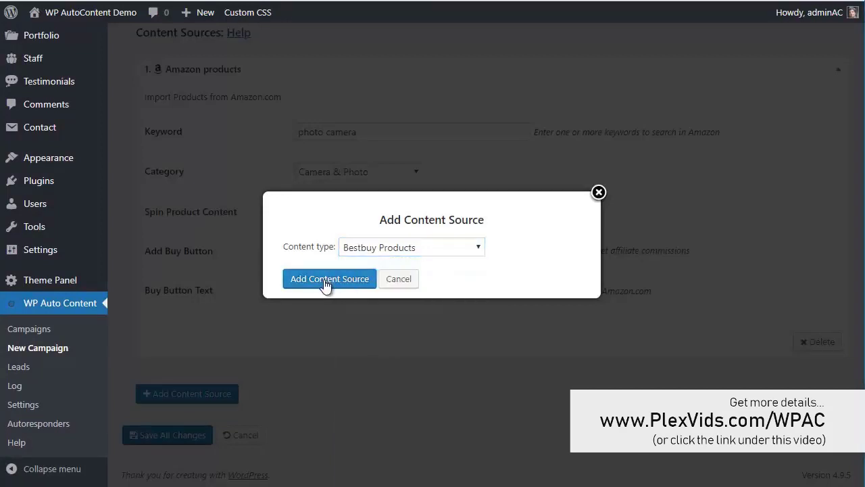
click(325, 284)
Step: Set the Bestbuy search keyword to photo camera
scroll(392, 270, down, 2)
click(376, 311)
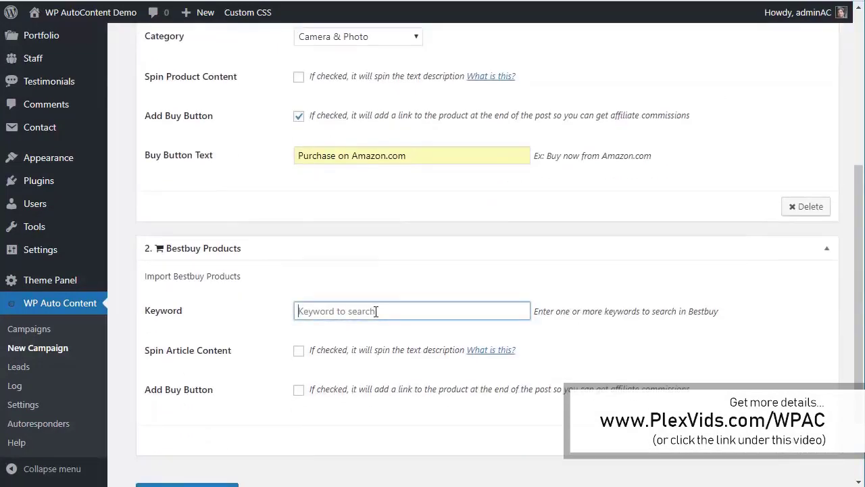
text(photo camera)
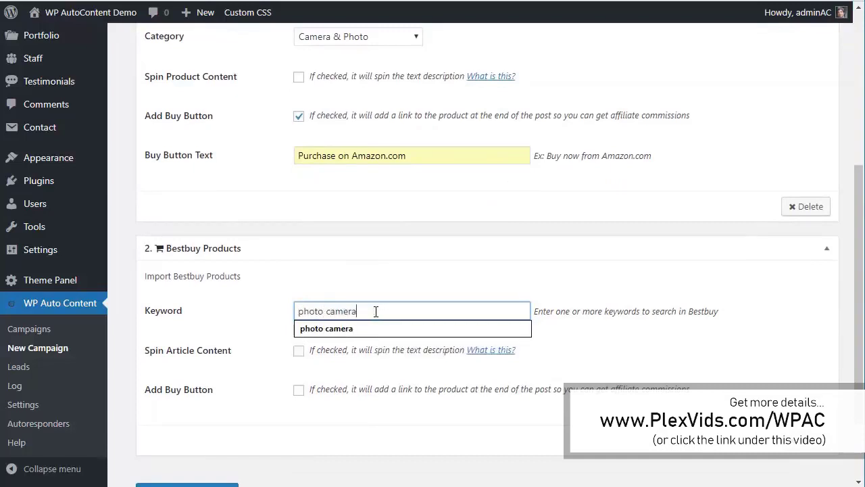
key(Tab)
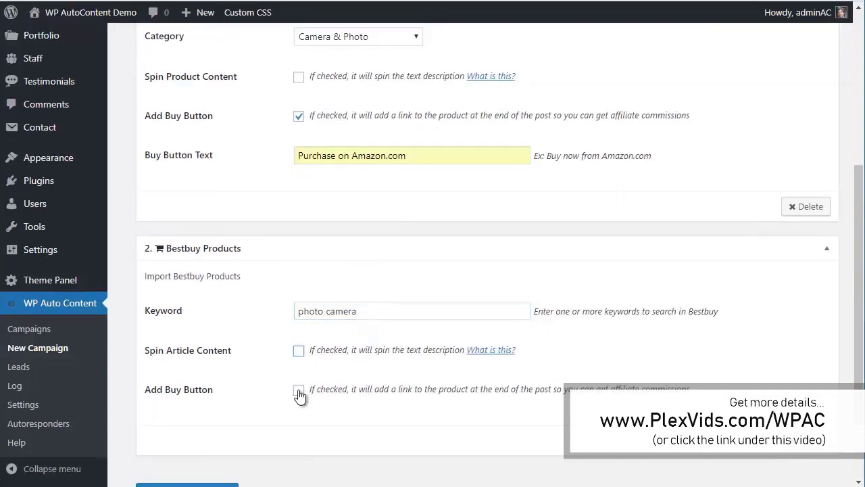
Step: Enable the Bestbuy buy button reading 'Purchase on Best Buy' and save all changes
click(298, 392)
scroll(351, 379, down, 1)
click(372, 362)
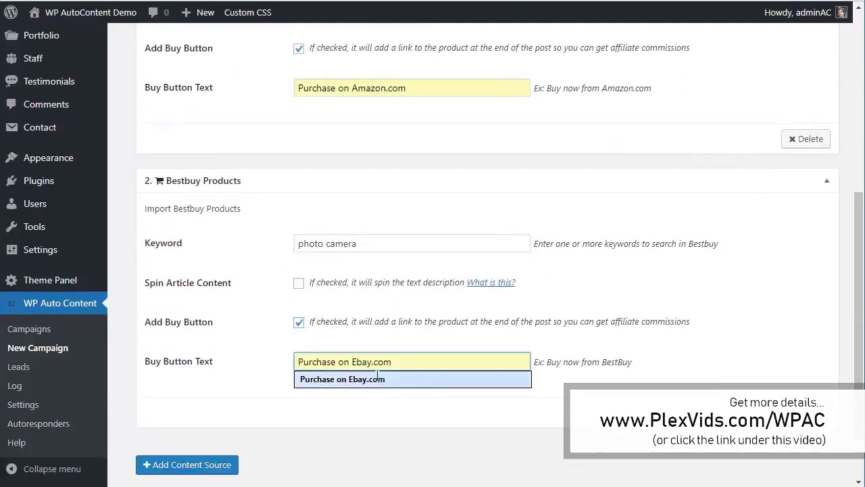
click(377, 378)
drag(353, 362, 545, 345)
text(Best Bu)
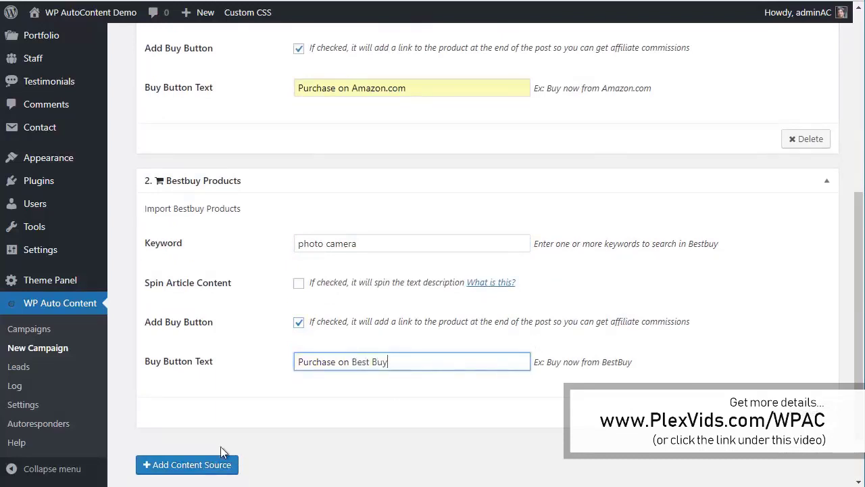
scroll(433, 406, down, 1)
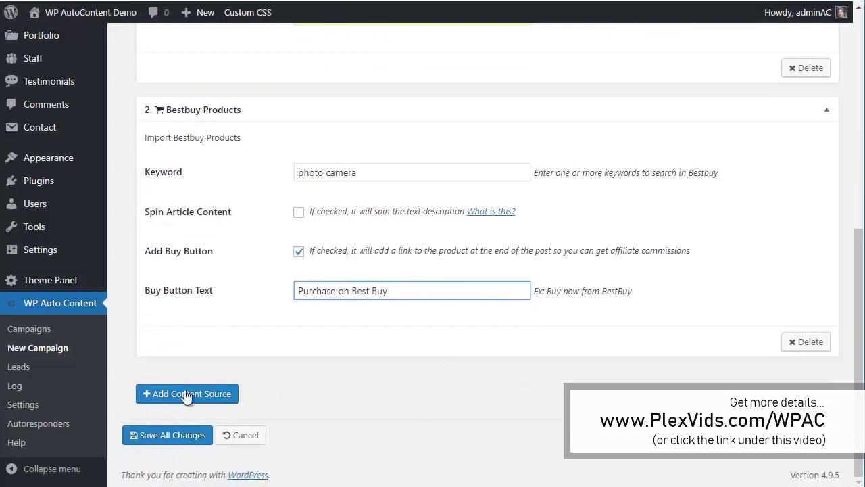
click(178, 436)
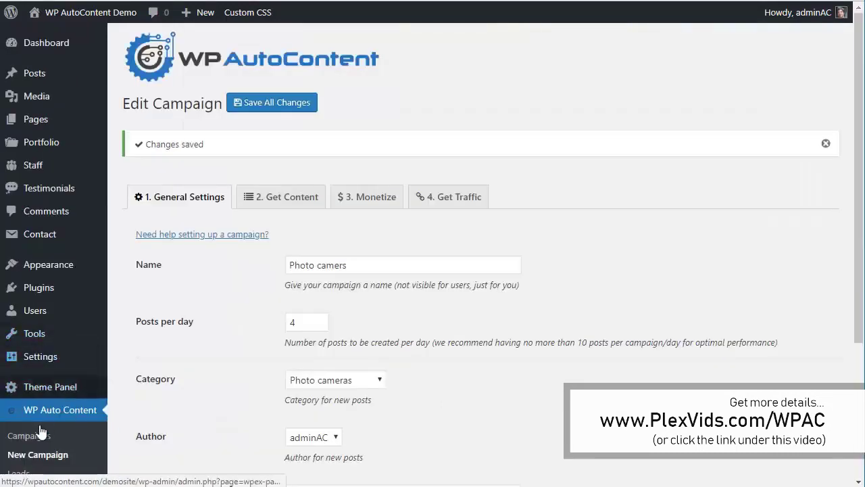
Step: Run the Photography books, Photography tips and Photo camers campaigns from the Campaigns list
click(37, 433)
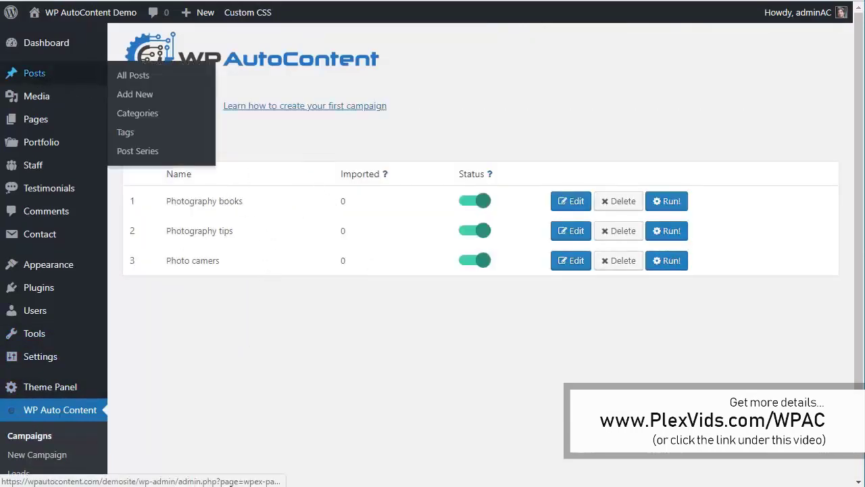
click(59, 77)
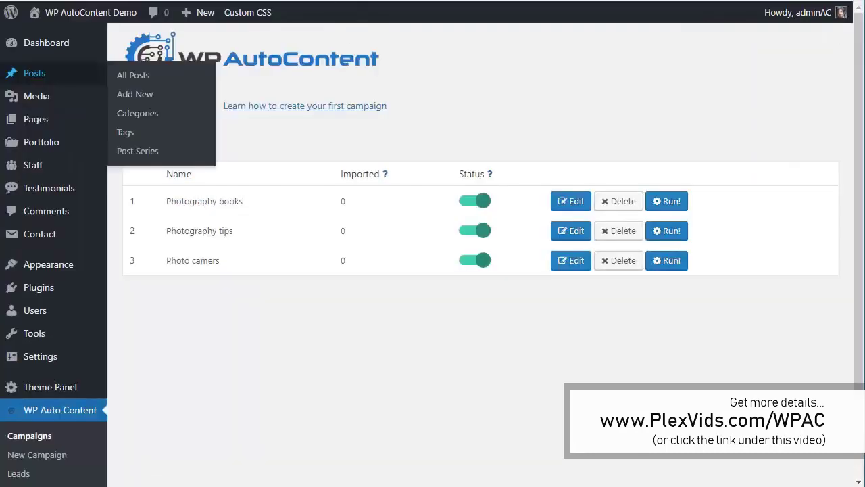
click(668, 203)
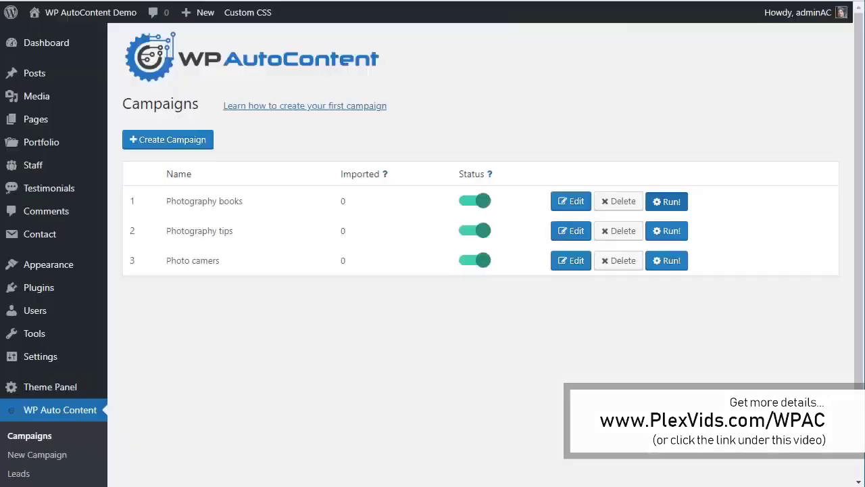
click(666, 231)
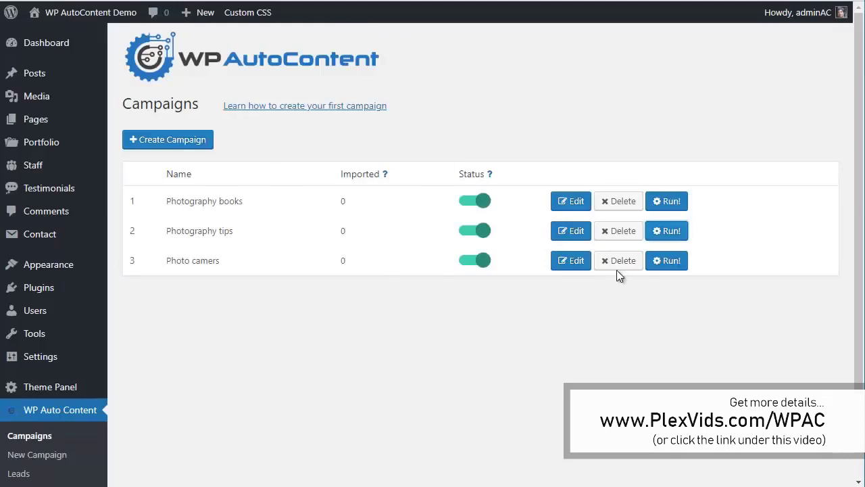
click(672, 265)
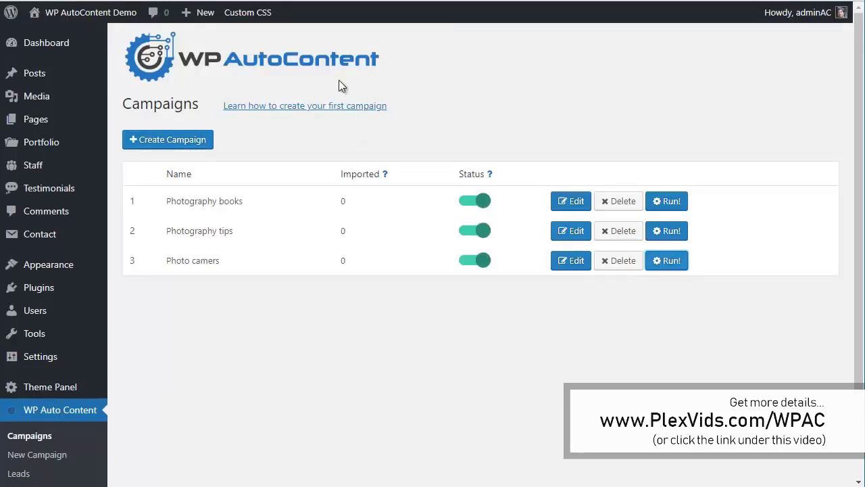
click(54, 33)
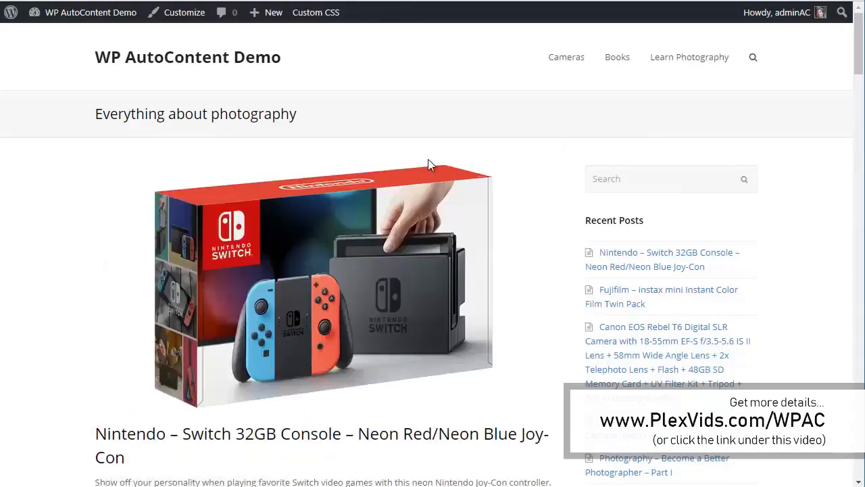
Step: Open the Photo cameras category and check the Fujifilm instax post's Purchase on Best Buy link
scroll(545, 284, down, 10)
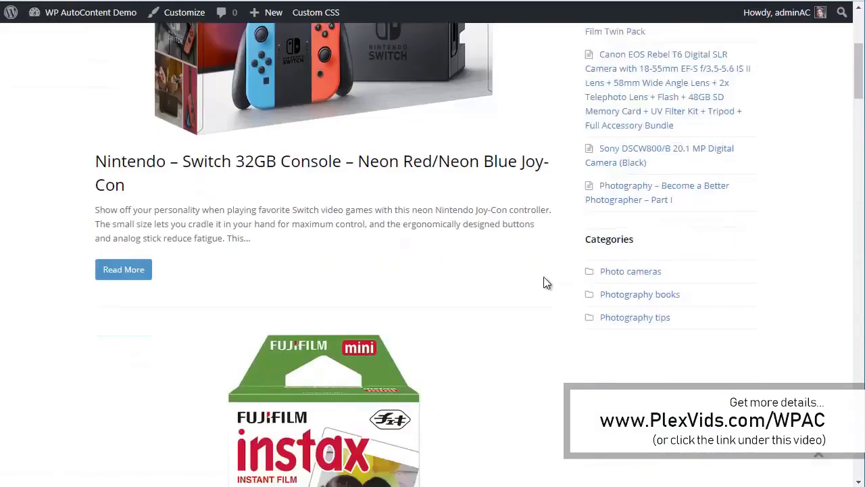
scroll(543, 284, down, 6)
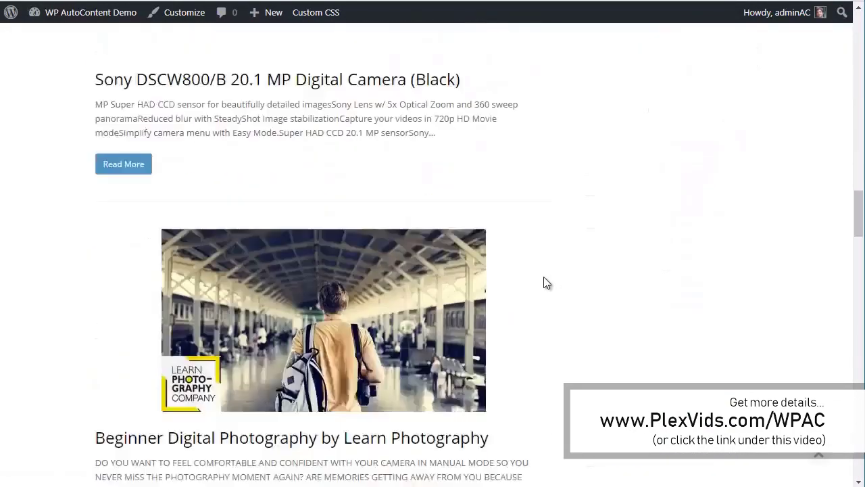
scroll(643, 169, up, 15)
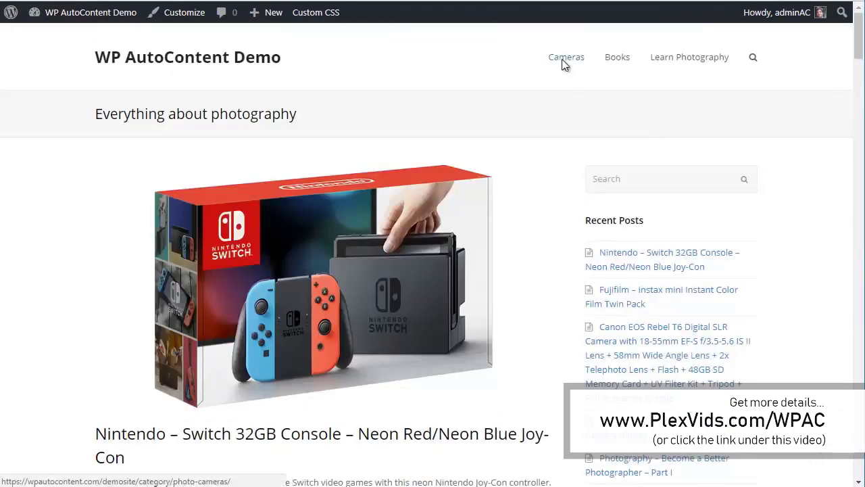
click(564, 61)
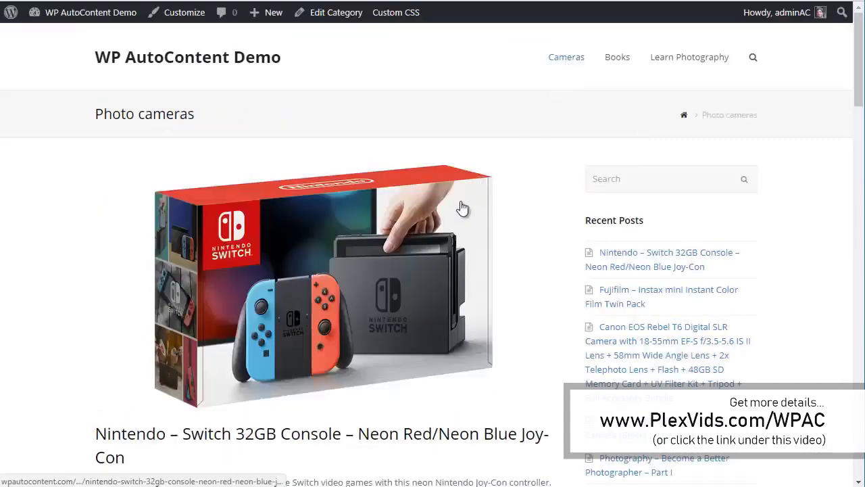
scroll(459, 207, down, 3)
scroll(368, 253, down, 8)
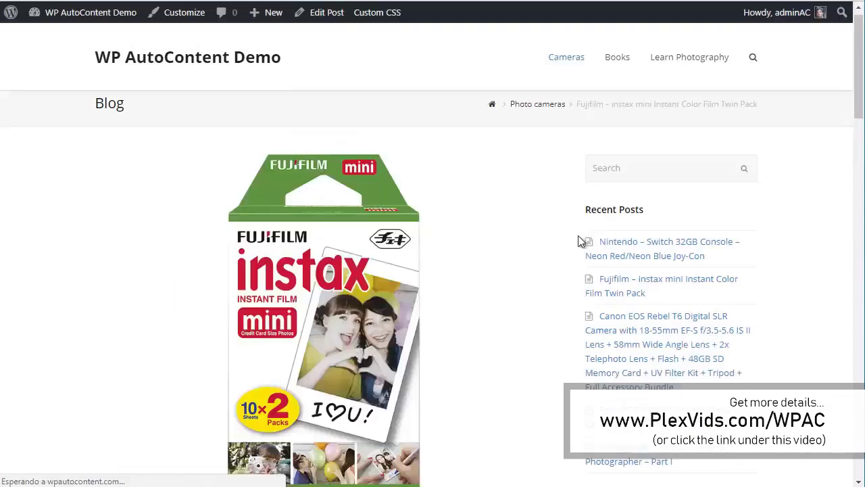
scroll(577, 236, down, 10)
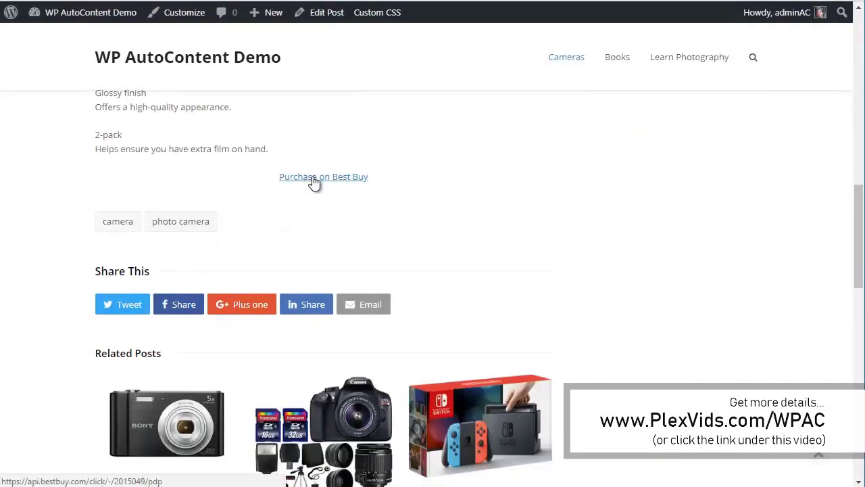
click(297, 181)
Step: Open the Learn Photography in a Weekend post, follow its Purchase on Ebay.com link, and return
click(615, 62)
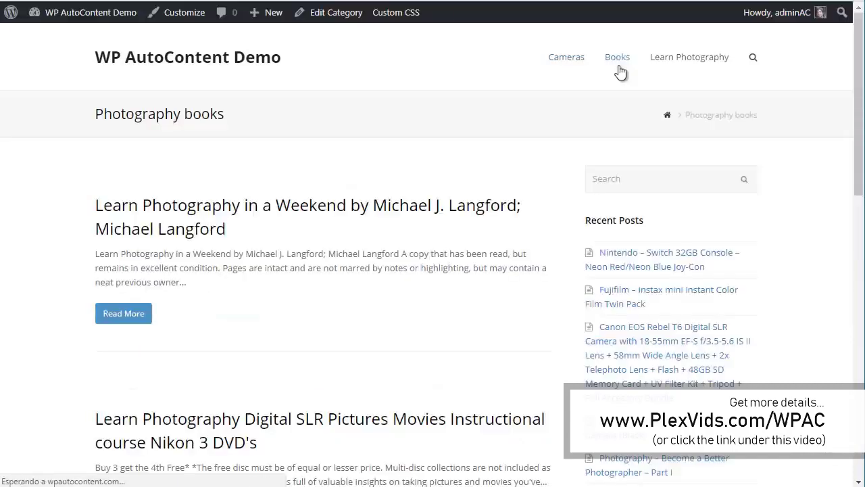
scroll(473, 264, down, 2)
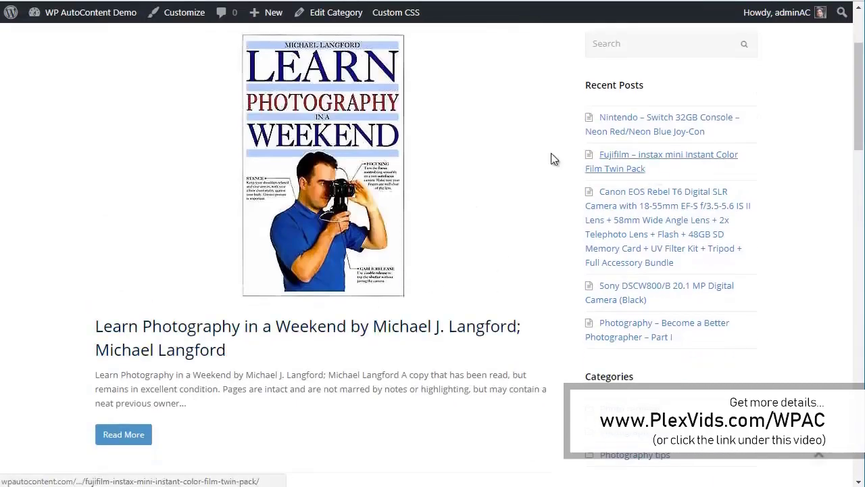
click(372, 327)
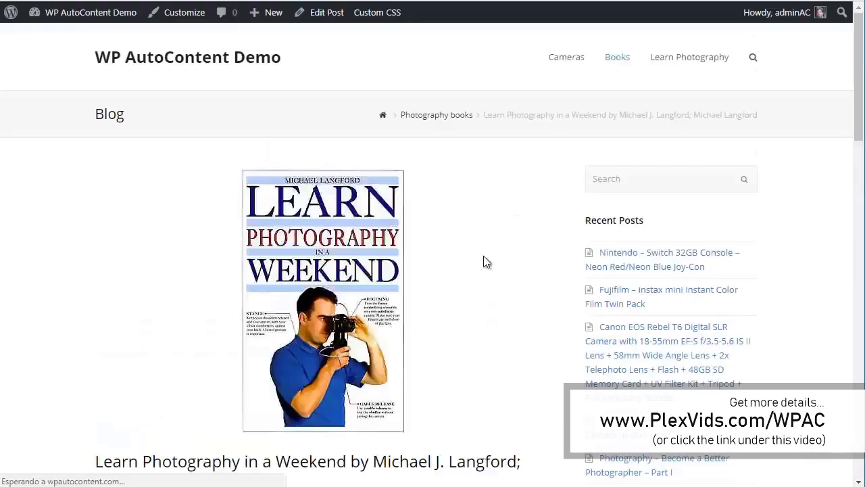
scroll(379, 311, down, 2)
click(349, 313)
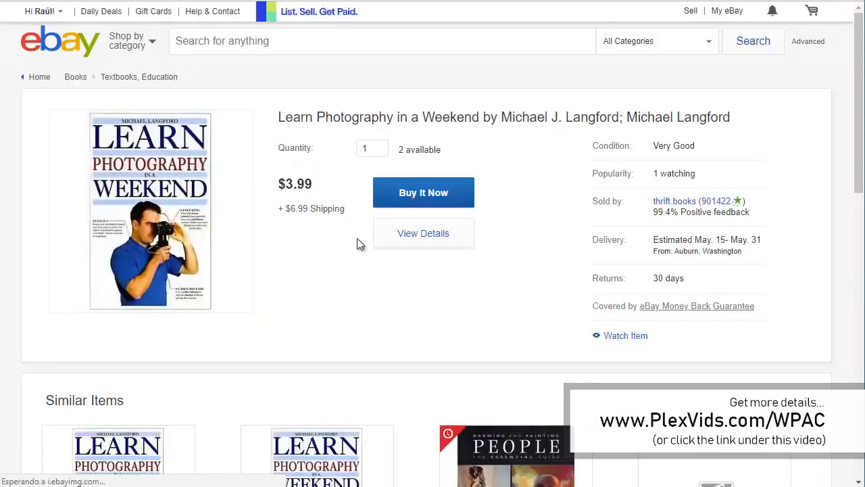
key(alt+Left)
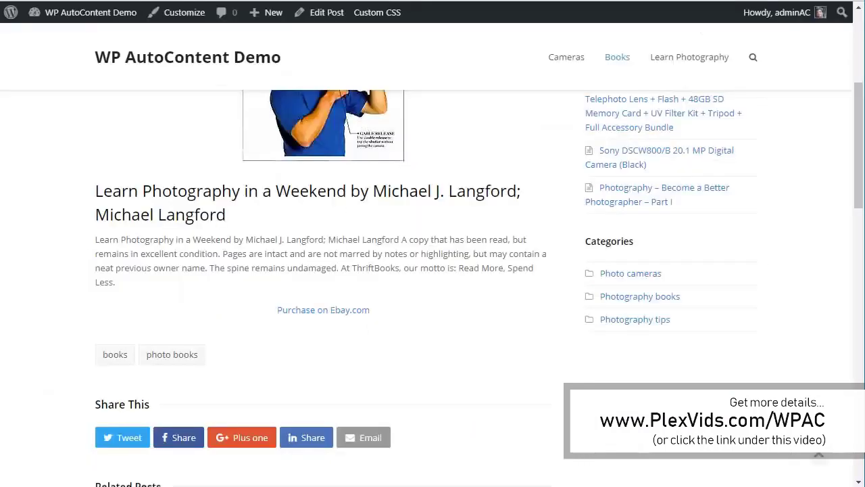
scroll(487, 175, up, 4)
Step: From the Learn Photography category, open the Photography 101 post and scroll to its YouTube video
click(682, 61)
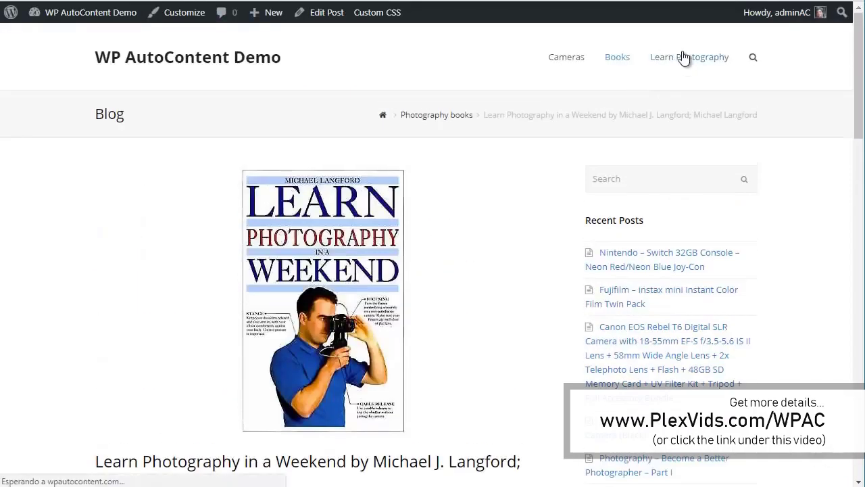
scroll(604, 187, down, 6)
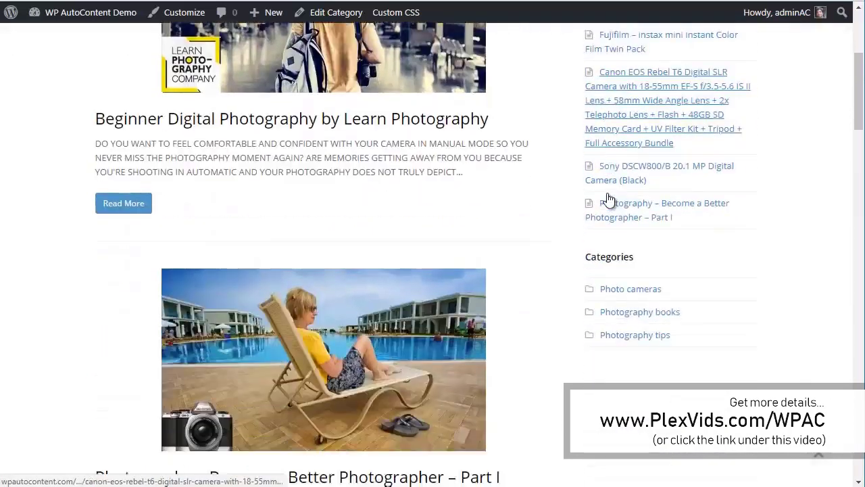
scroll(392, 257, down, 1)
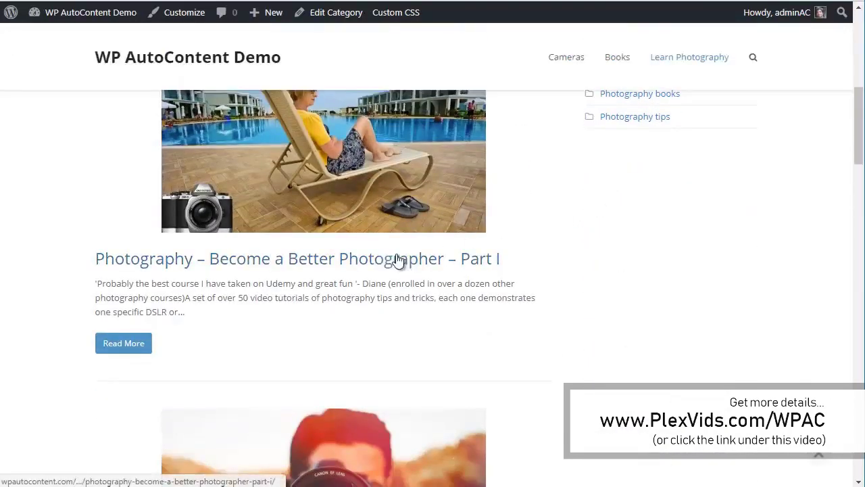
scroll(594, 246, down, 8)
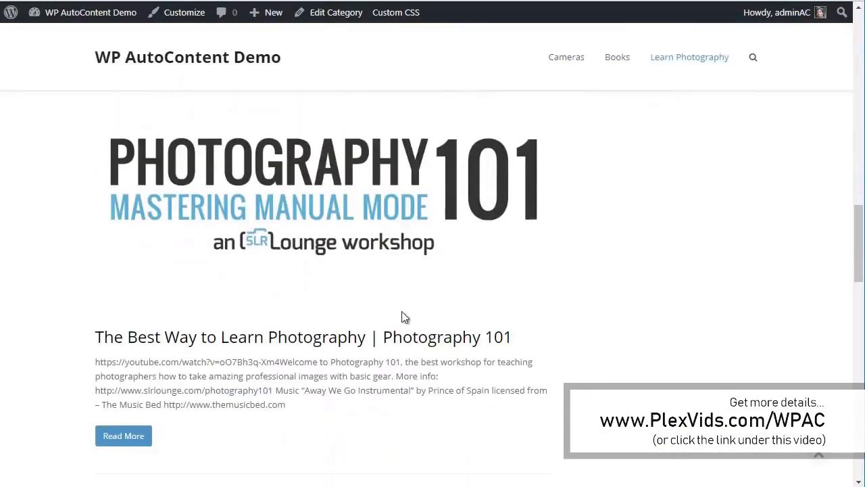
scroll(404, 318, down, 2)
click(375, 200)
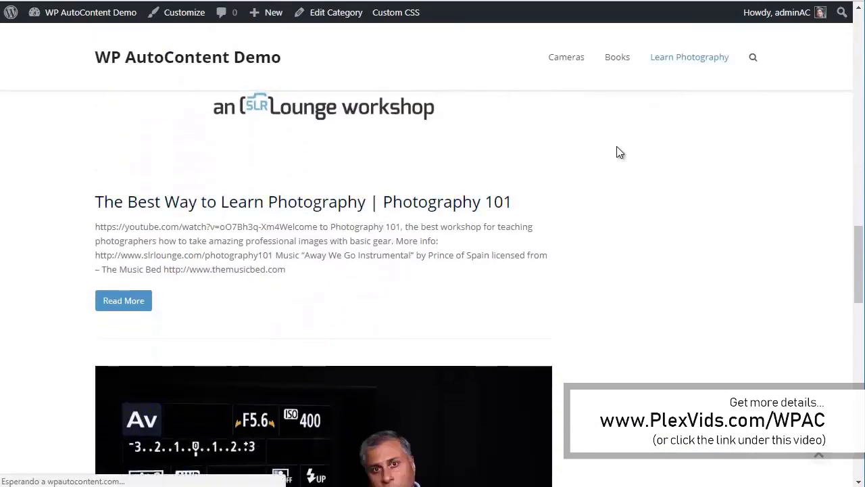
scroll(525, 224, down, 4)
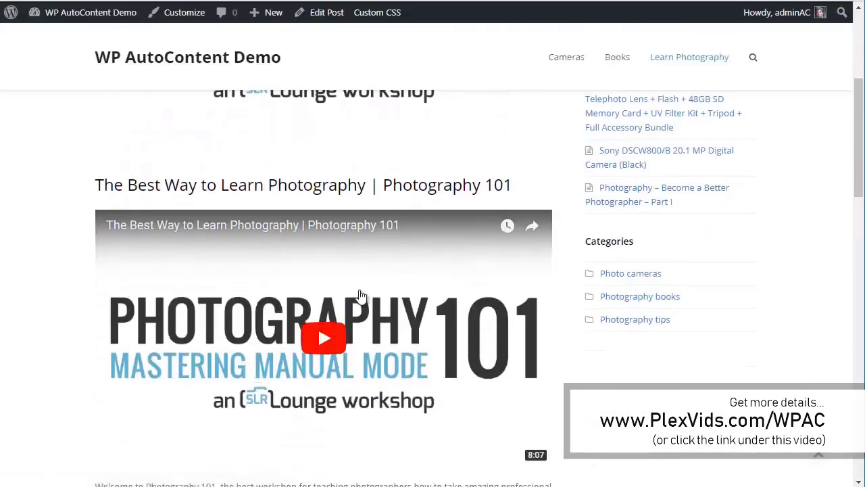
scroll(360, 296, down, 4)
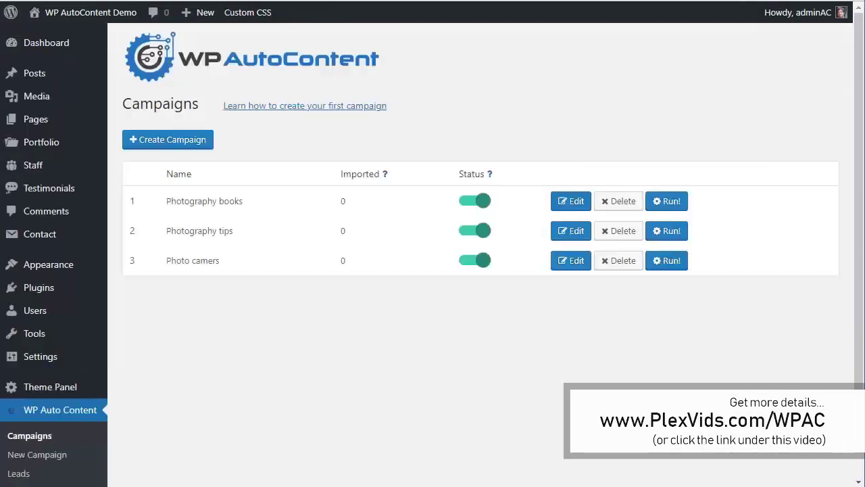
Step: Open the WP AutoContent Log and scroll through the 14 imported posts
scroll(62, 395, down, 1)
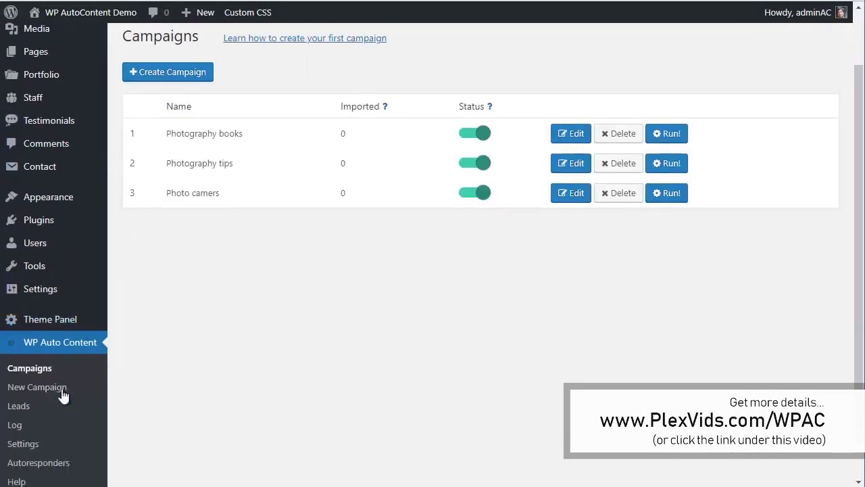
click(15, 424)
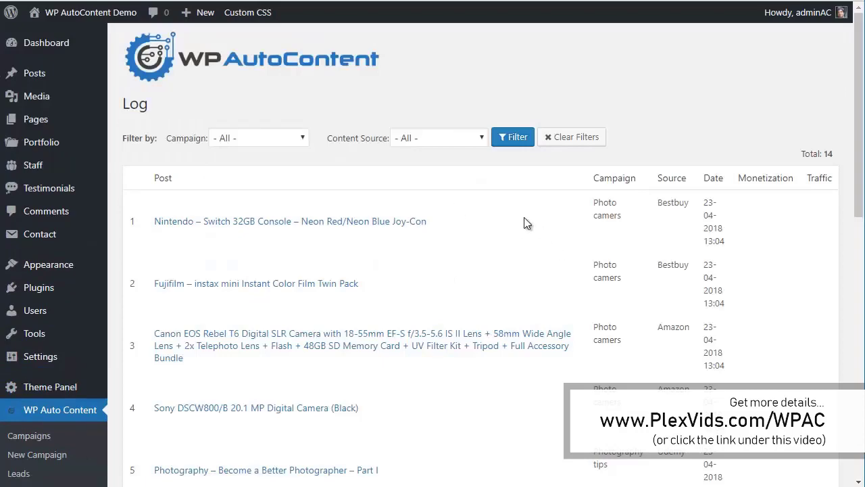
scroll(524, 217, down, 1)
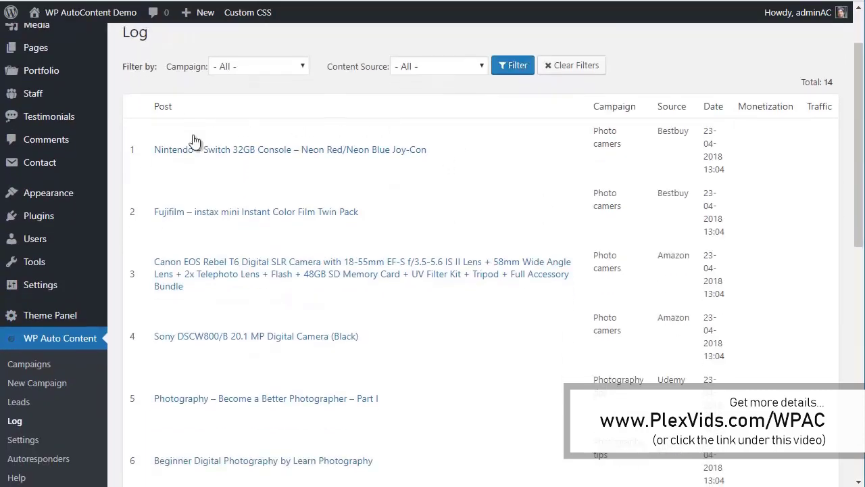
scroll(196, 146, down, 5)
scroll(648, 216, up, 2)
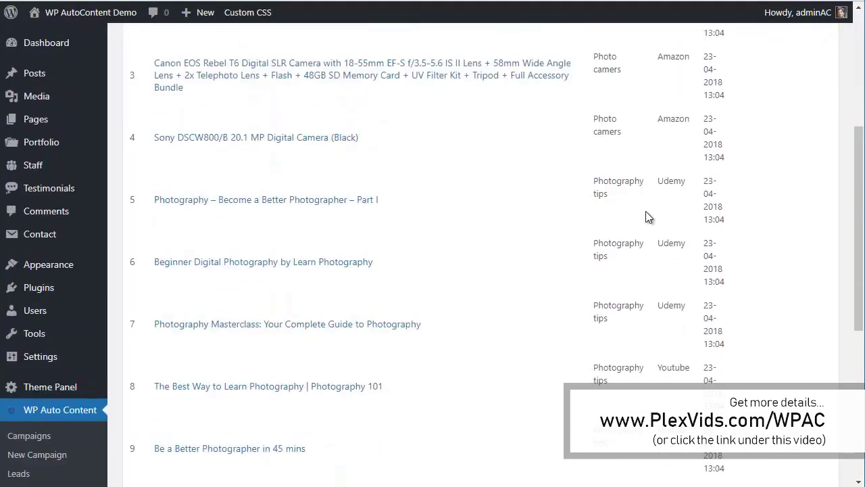
scroll(721, 183, down, 5)
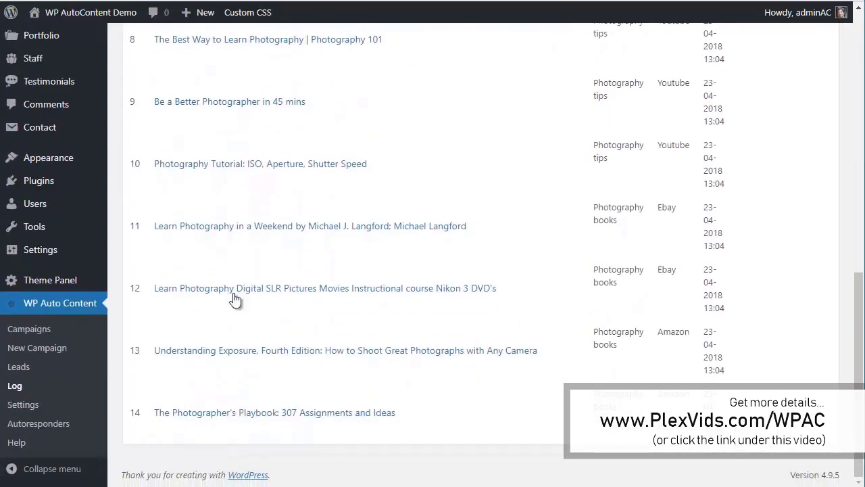
scroll(235, 300, up, 10)
Step: Inspect the Campaign and Content Source filter choices, leaving both unfiltered
click(234, 139)
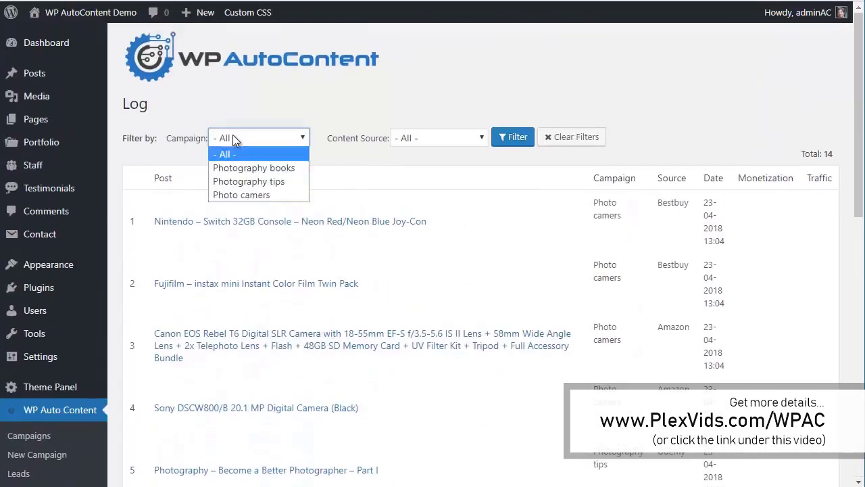
click(233, 139)
click(414, 138)
click(415, 139)
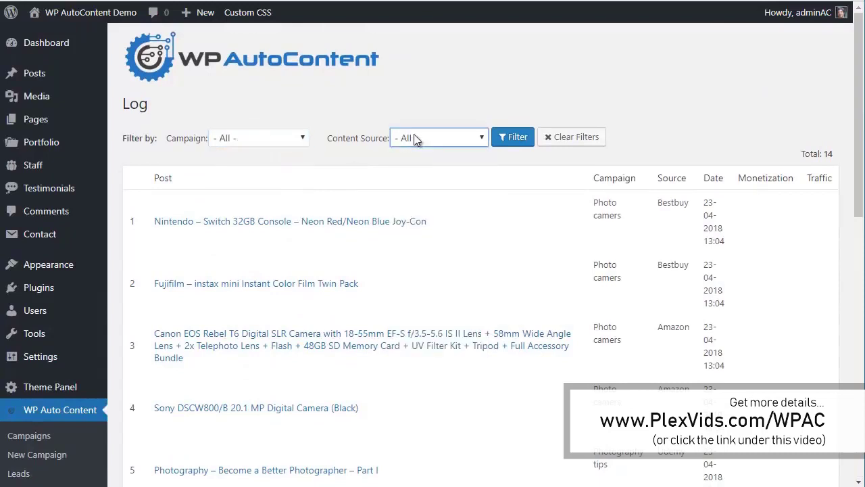
click(414, 137)
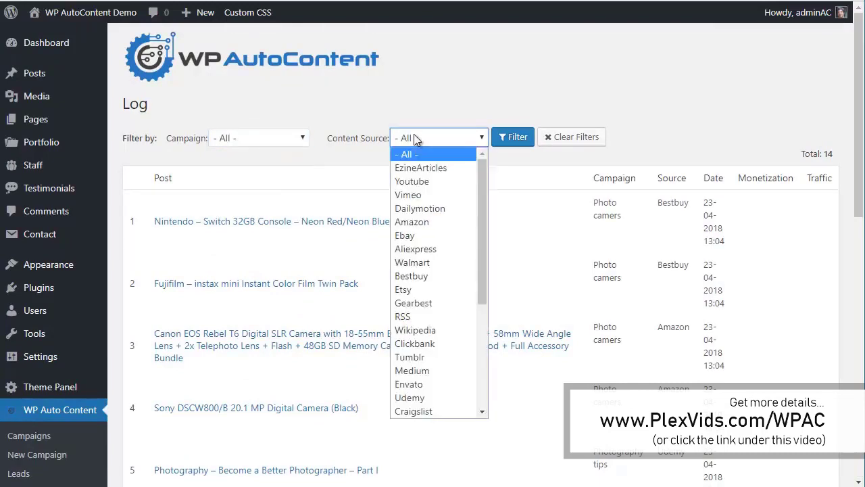
scroll(416, 260, down, 5)
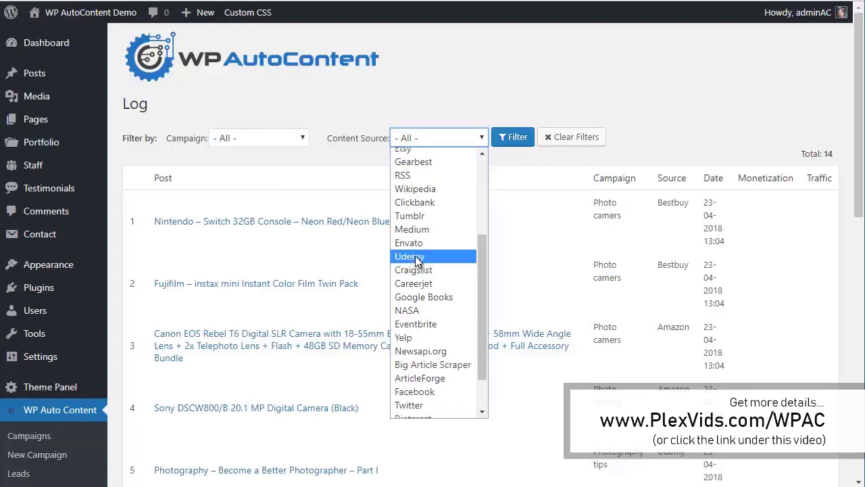
scroll(417, 269, up, 3)
scroll(417, 269, up, 5)
click(403, 98)
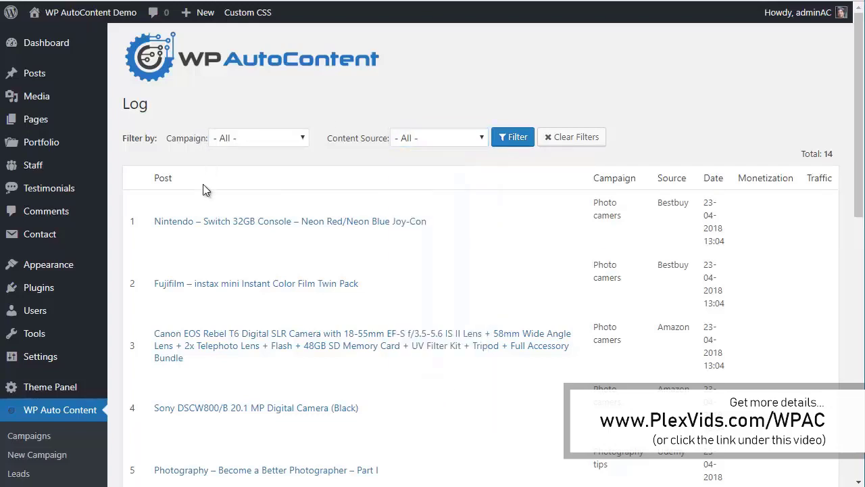
scroll(111, 438, down, 1)
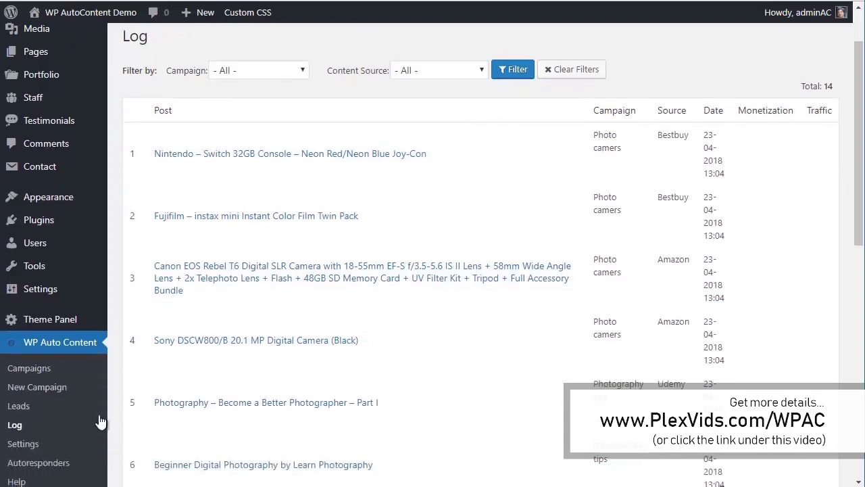
Step: Add a Clickbank Ads monetization method to the Photography tips campaign
click(27, 368)
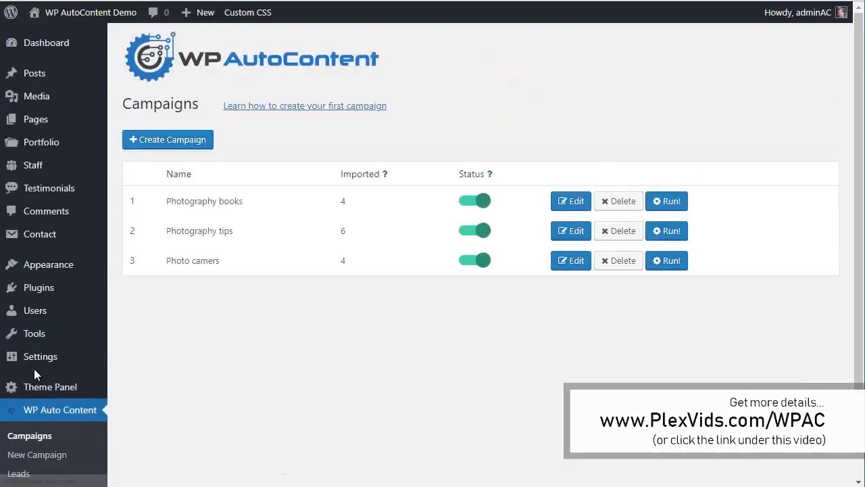
click(569, 232)
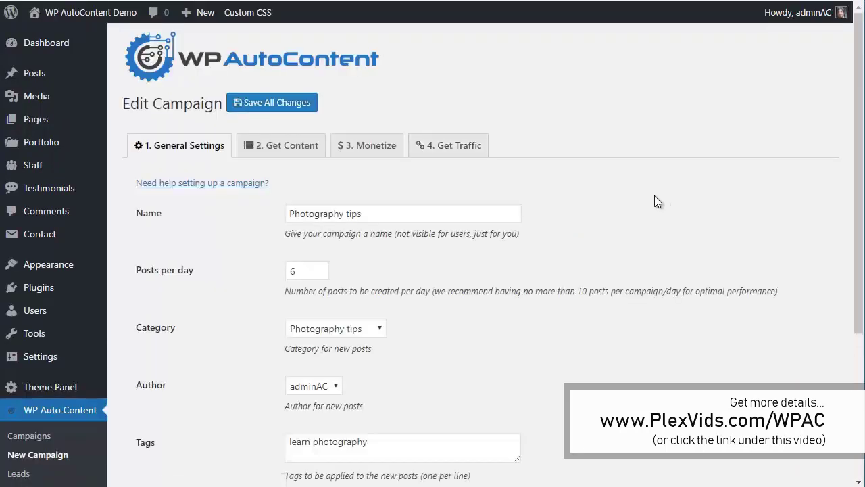
scroll(430, 228, down, 1)
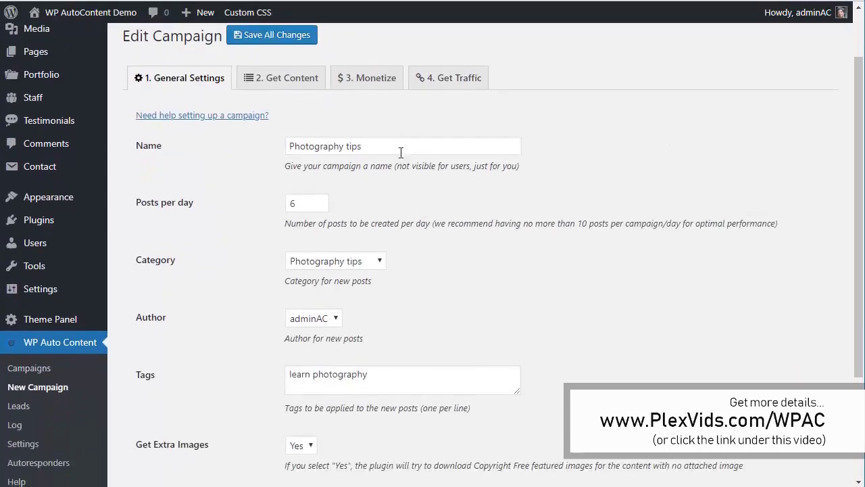
click(367, 78)
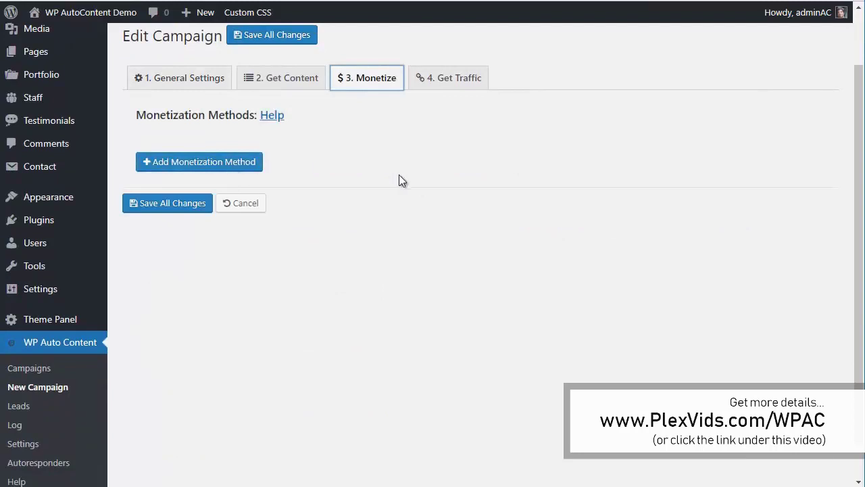
click(222, 162)
click(446, 249)
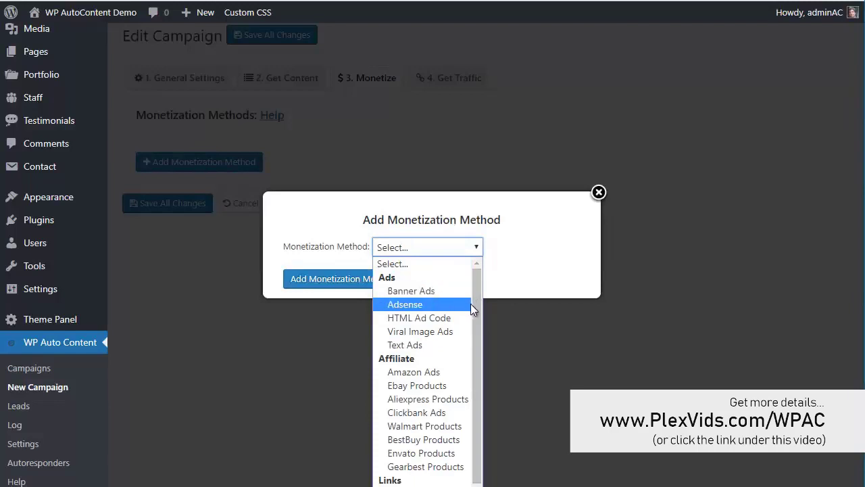
drag(476, 304, 479, 340)
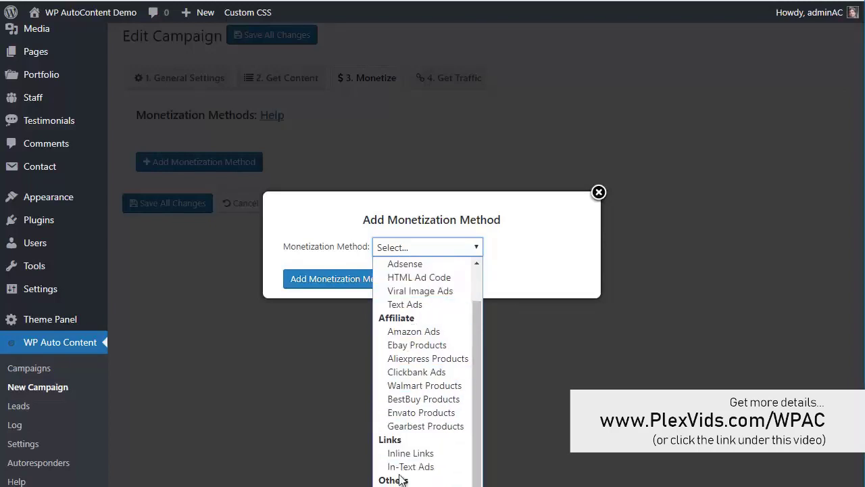
click(406, 373)
click(331, 280)
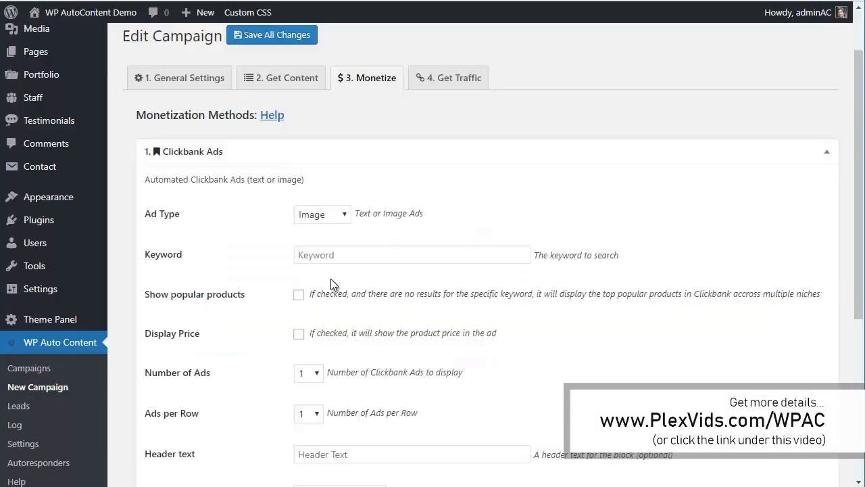
Step: Set the Clickbank keyword to photography, show prices, with 3 ads and 3 per row
click(337, 253)
text(photo)
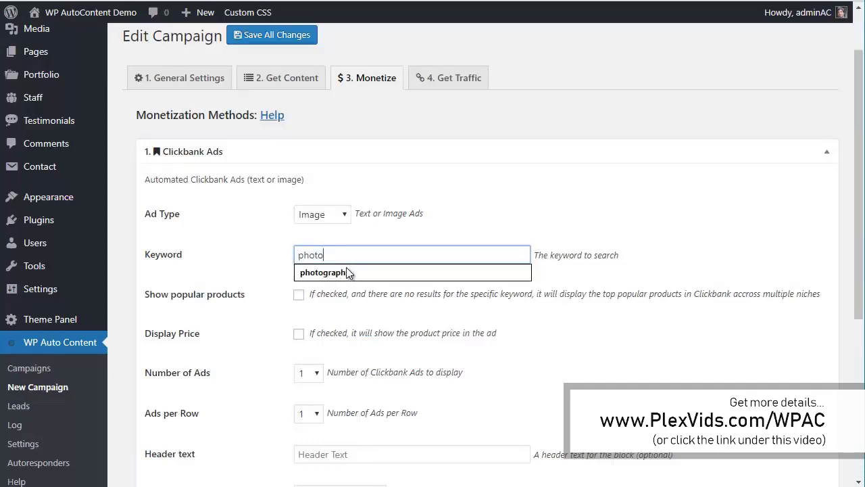
click(347, 271)
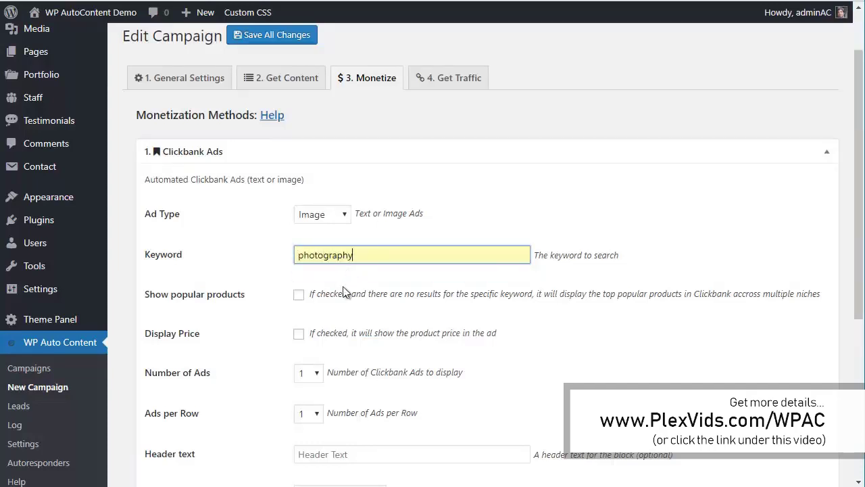
click(298, 335)
click(321, 374)
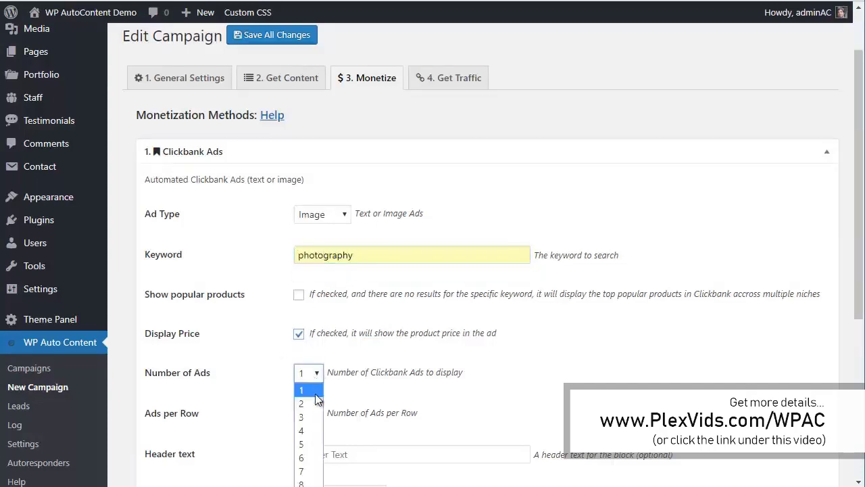
click(309, 415)
click(310, 413)
click(303, 458)
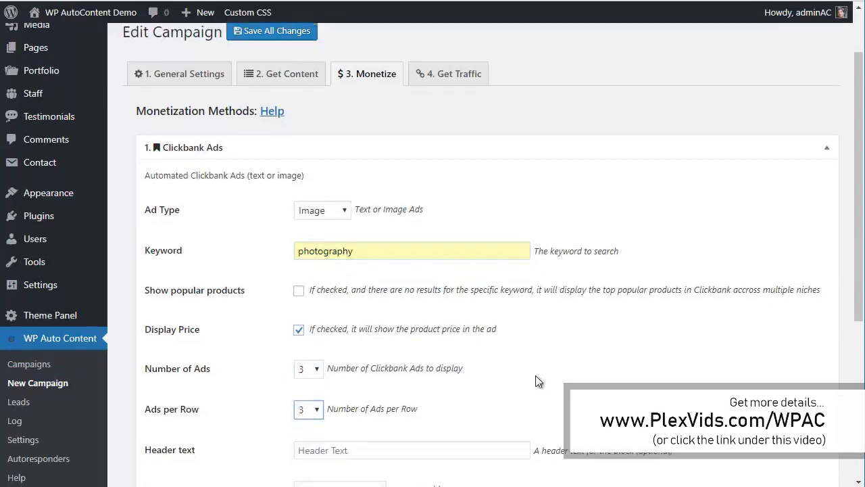
Step: Give the ad block the header 'Check this' and keep it at the beginning of posts
scroll(546, 379, down, 1)
click(358, 392)
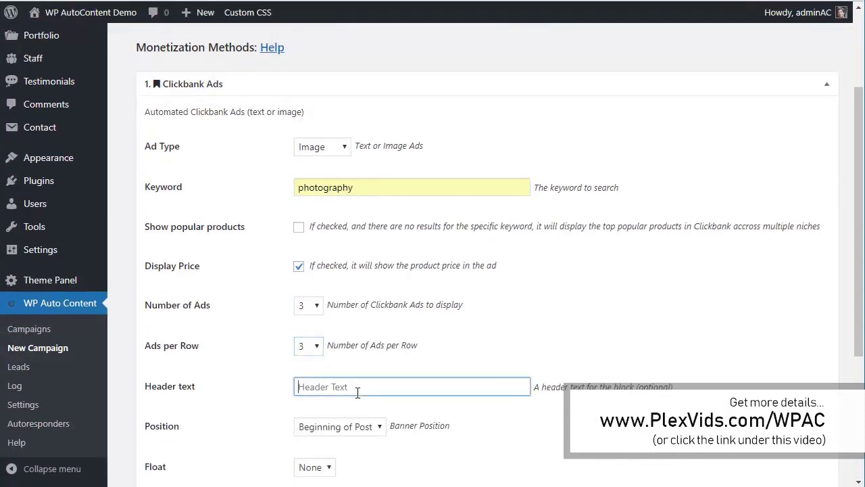
text(Check this)
scroll(536, 255, down, 2)
click(317, 295)
click(316, 300)
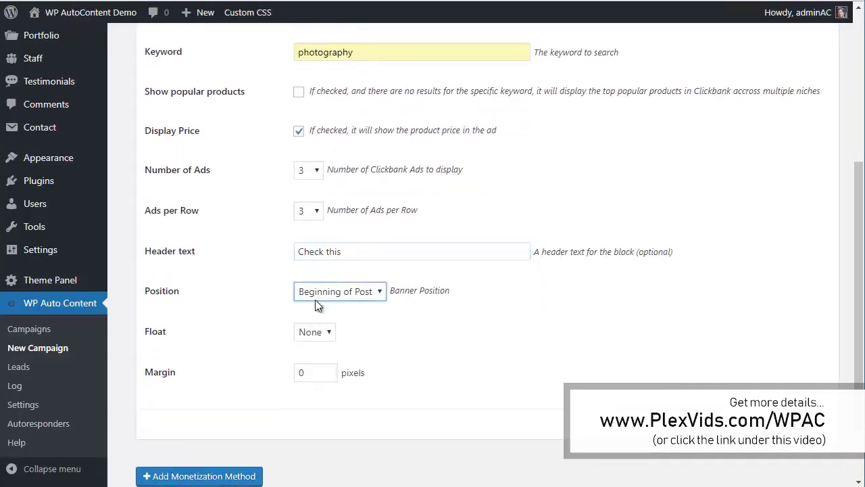
scroll(320, 403, down, 1)
Step: Add an Optin Form monetization method to the campaign
click(200, 412)
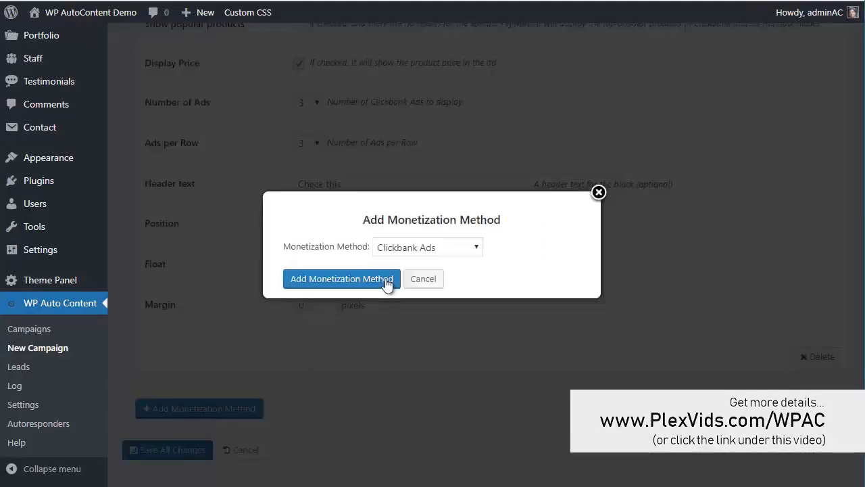
click(393, 249)
scroll(417, 340, down, 1)
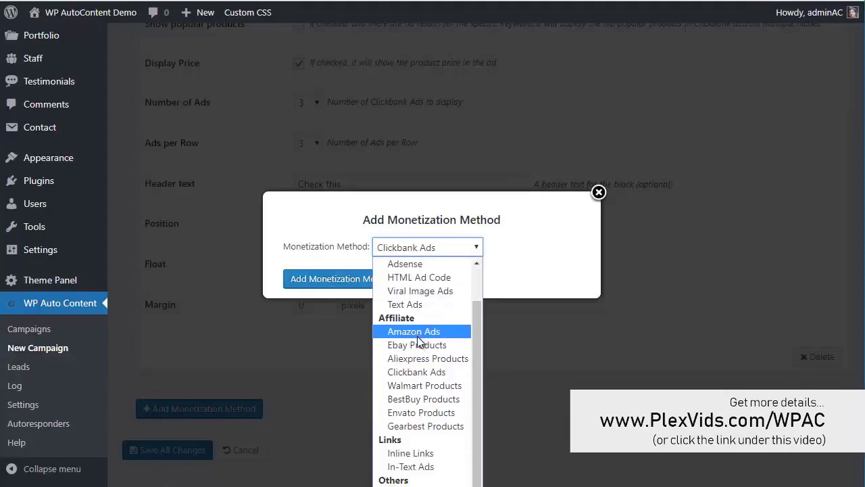
scroll(419, 467, down, 1)
click(419, 467)
click(350, 281)
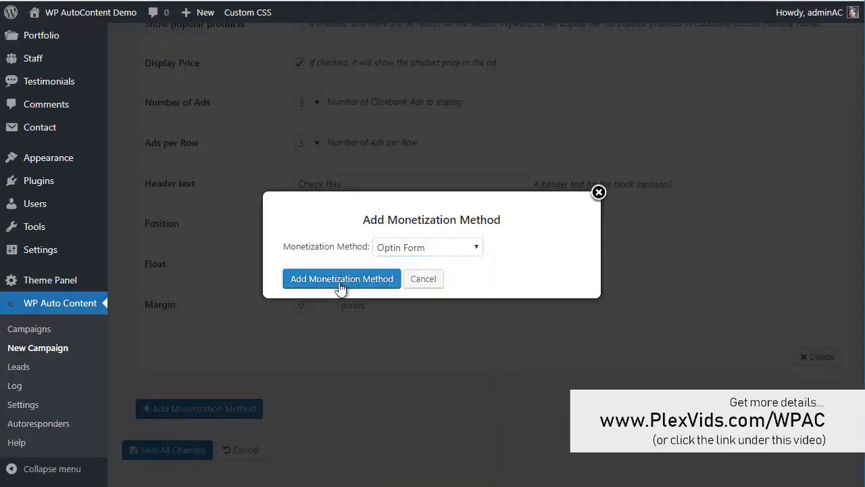
scroll(236, 271, down, 3)
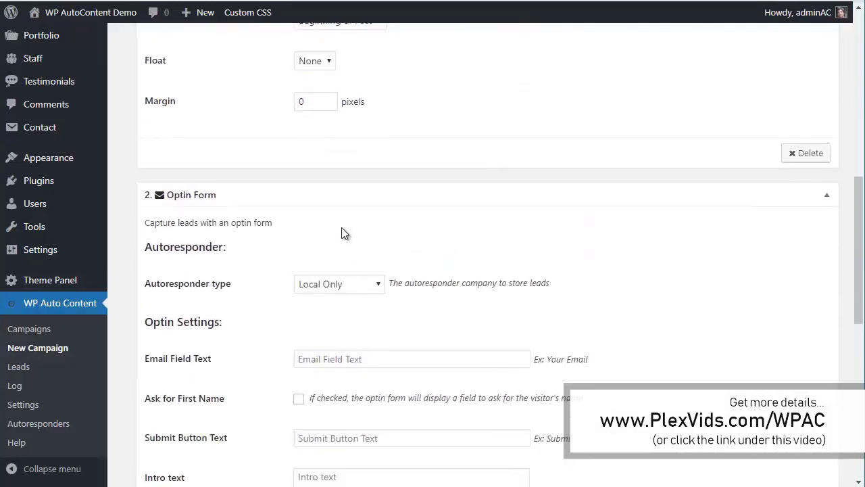
scroll(342, 229, down, 2)
Step: Write the optin intro text 'Enter your e-mail to get photography tips'
click(348, 227)
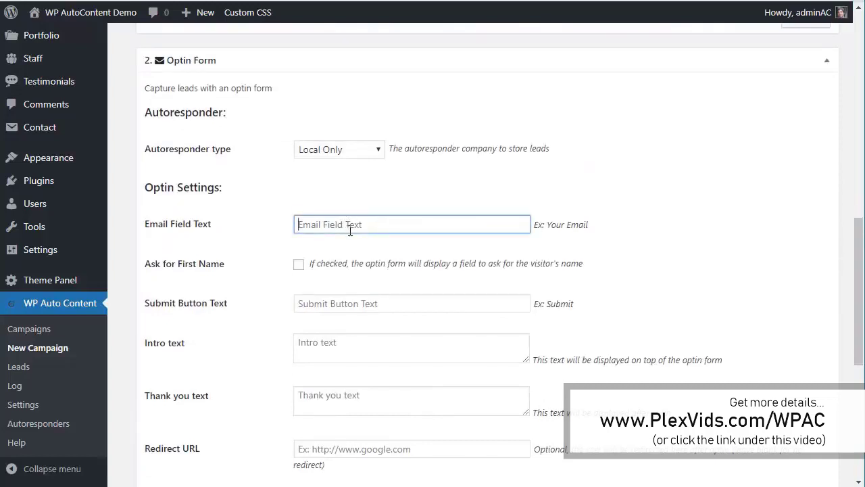
scroll(350, 231, down, 1)
click(330, 278)
text(E)
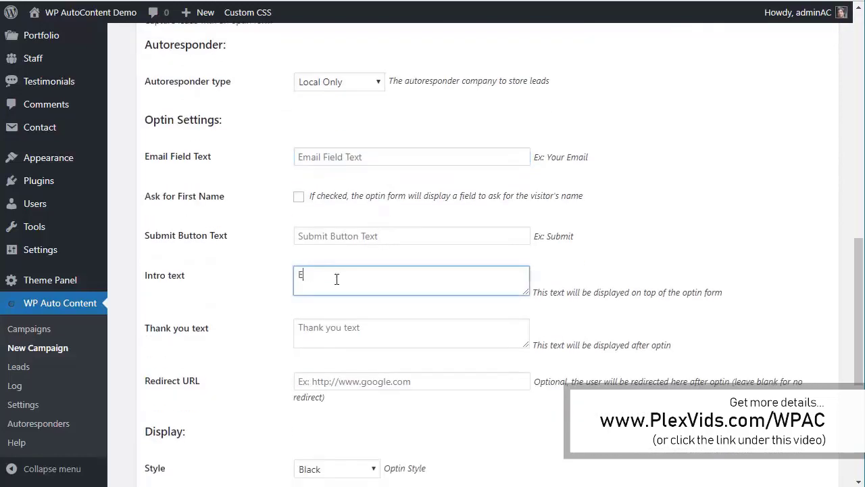
text(nter your e-mail to get photography)
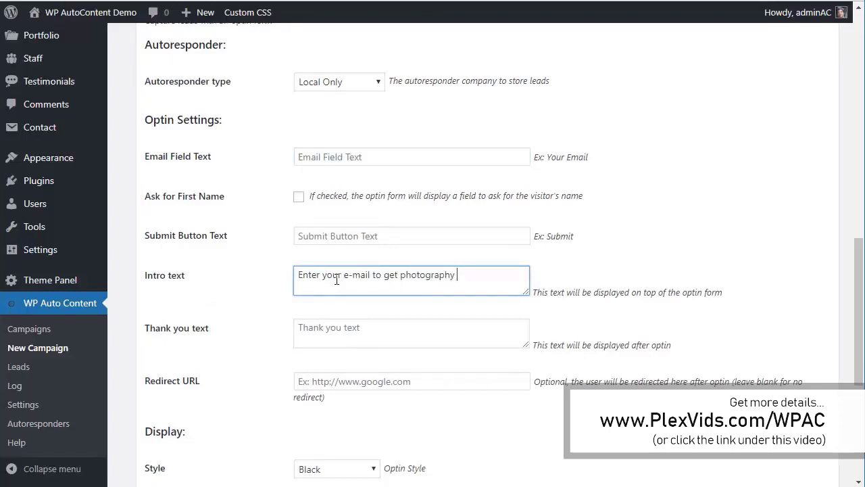
text( tips)
scroll(336, 279, down, 3)
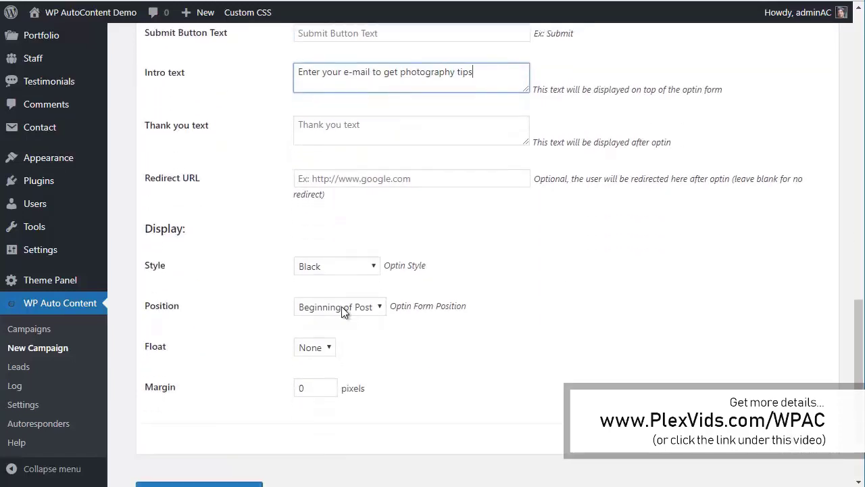
Step: Keep the Black style, place the form at End of Post, and save all changes
click(324, 265)
click(324, 265)
scroll(328, 243, down, 1)
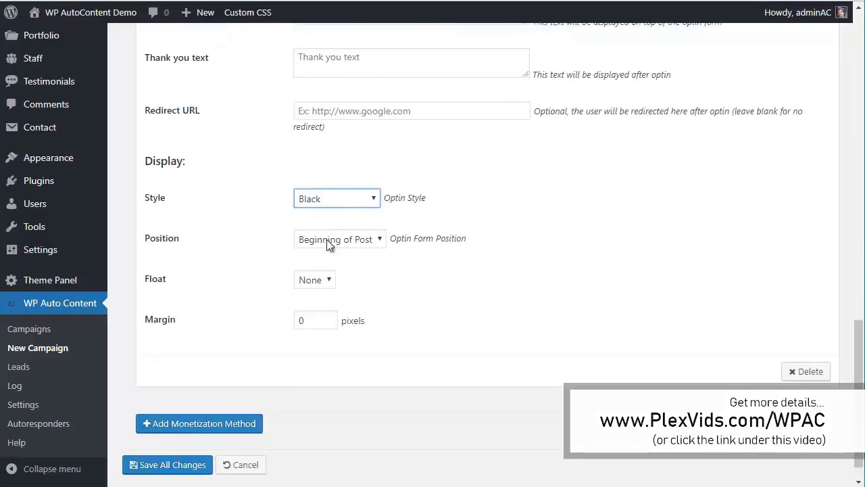
click(326, 240)
click(327, 266)
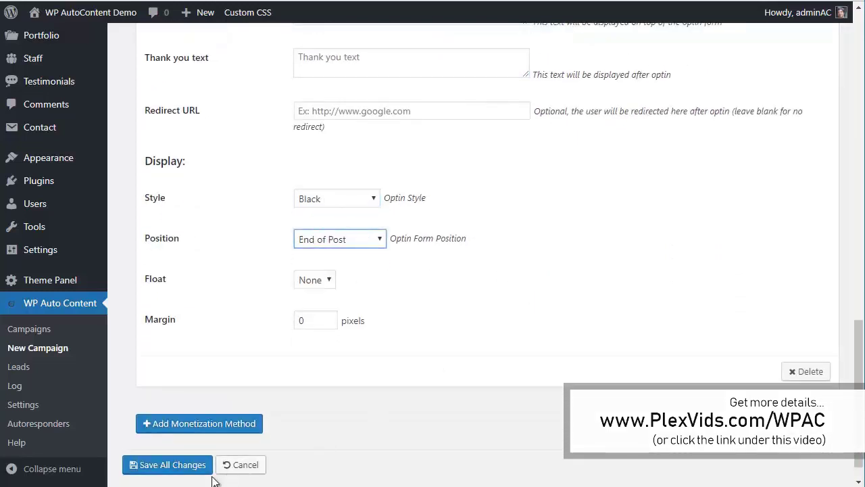
click(166, 466)
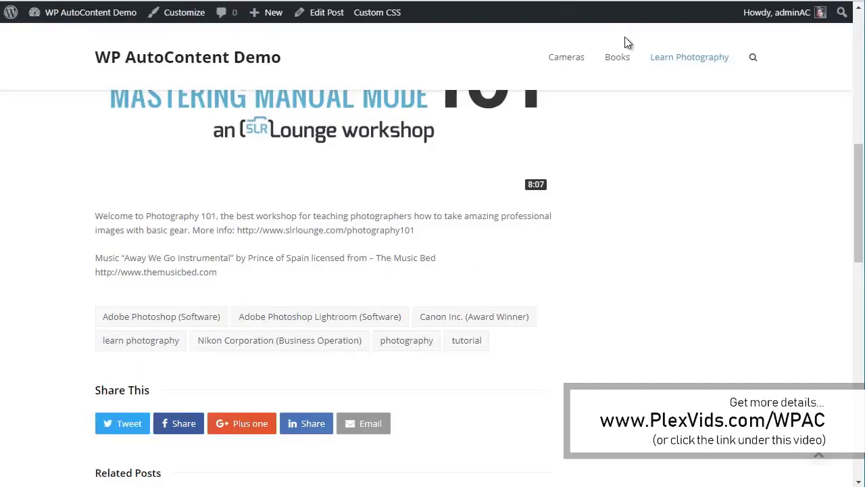
Step: Open the Beginner Digital Photography post and follow its ZOX Pro Clickbank ad, then return
click(695, 59)
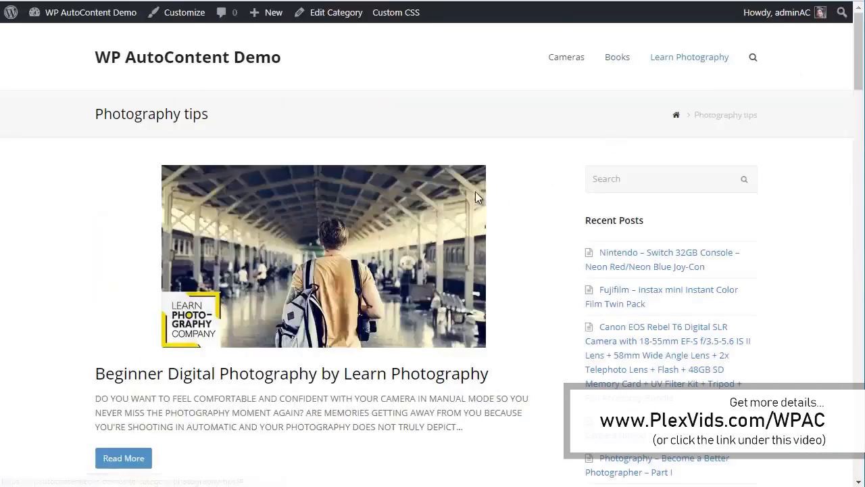
scroll(476, 191, down, 2)
click(520, 147)
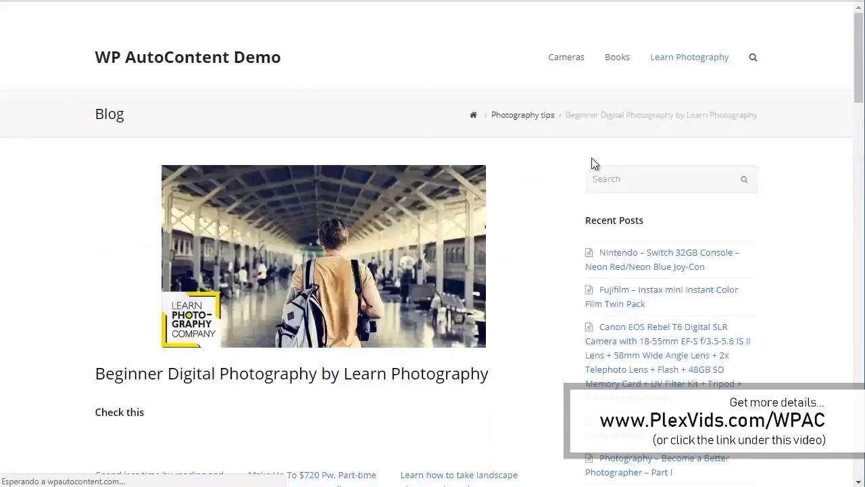
scroll(591, 169, down, 3)
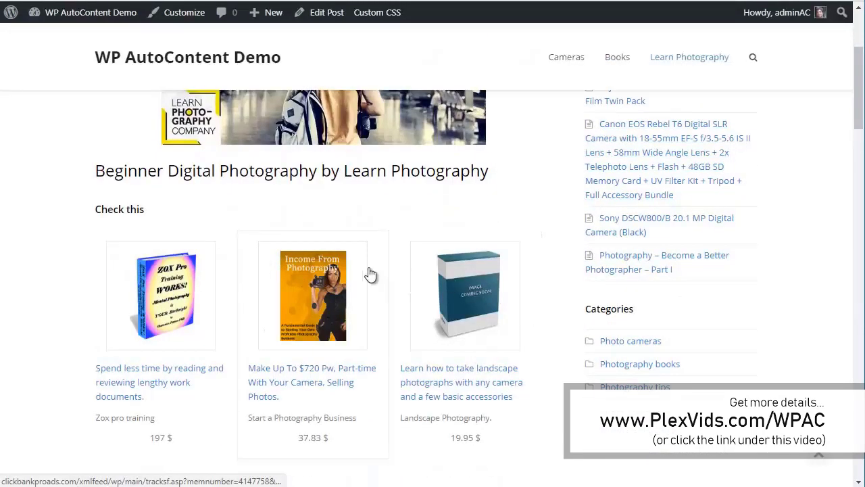
scroll(209, 342, down, 1)
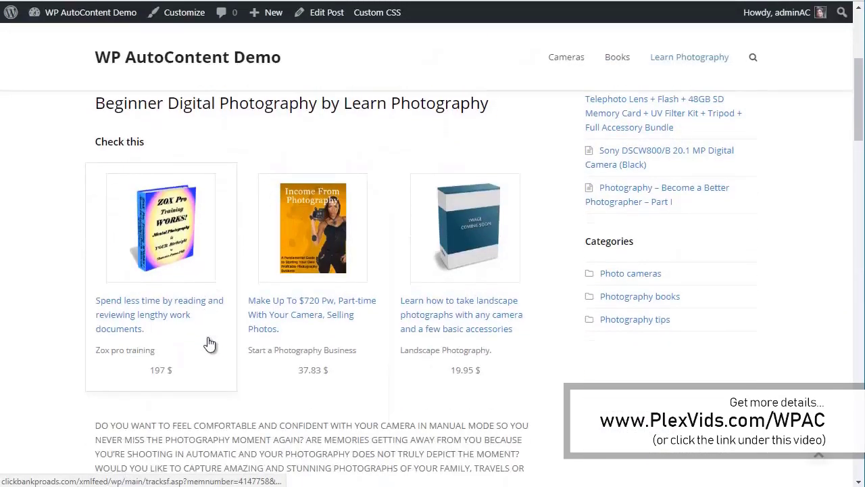
click(173, 265)
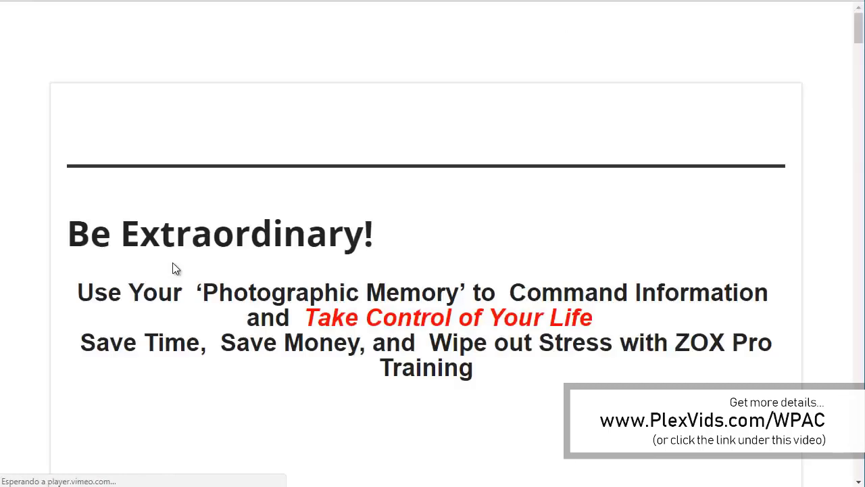
scroll(463, 211, down, 1)
scroll(463, 211, down, 1)
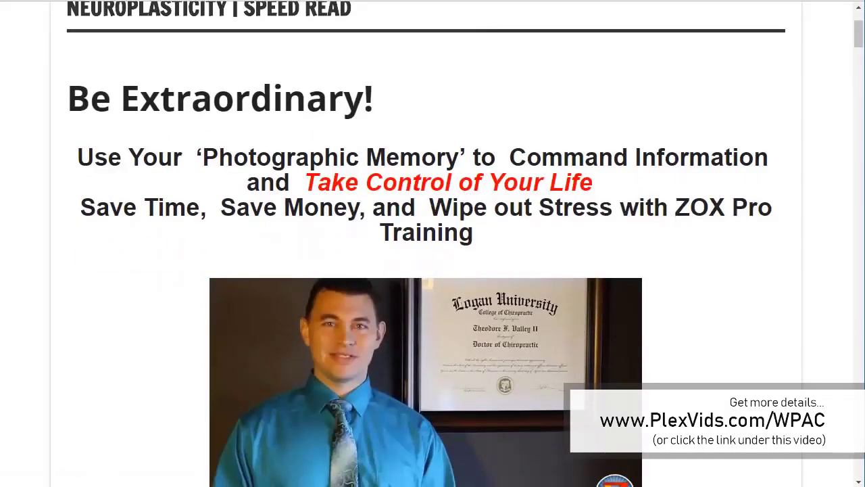
key(alt+Left)
Step: Scroll to the end-of-post optin form and try its e-mail field
scroll(521, 138, down, 3)
scroll(521, 138, down, 10)
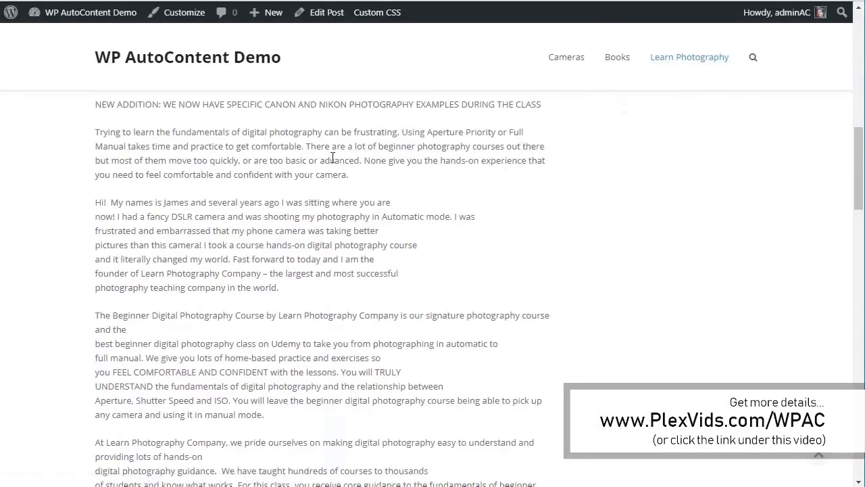
scroll(329, 203, down, 2)
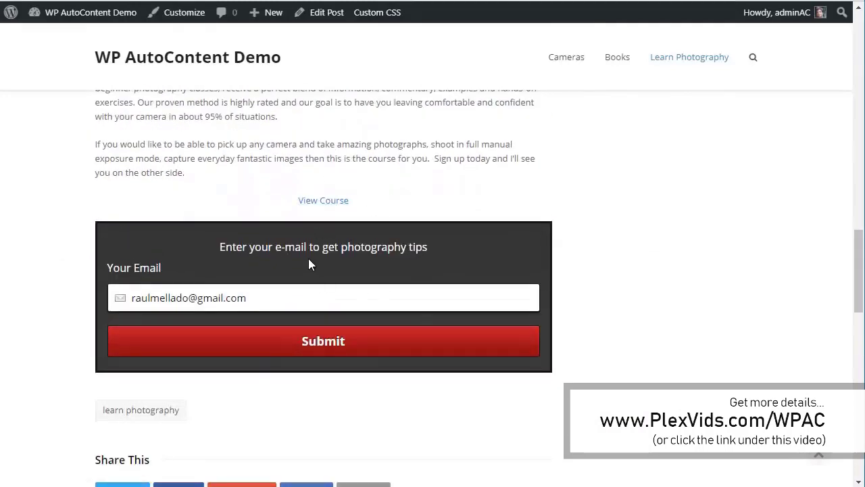
click(345, 298)
Step: Review the traffic system options on the Photography tips campaign's Get Traffic tab, adding none
scroll(383, 250, down, 1)
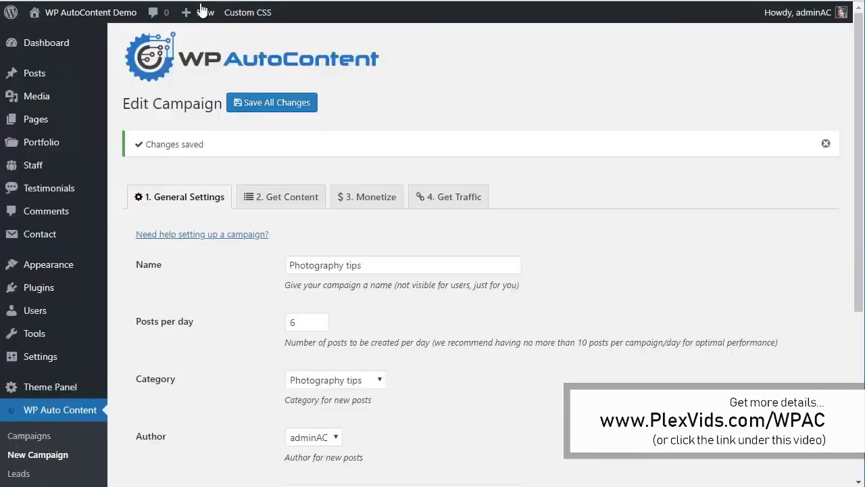
scroll(586, 181, down, 1)
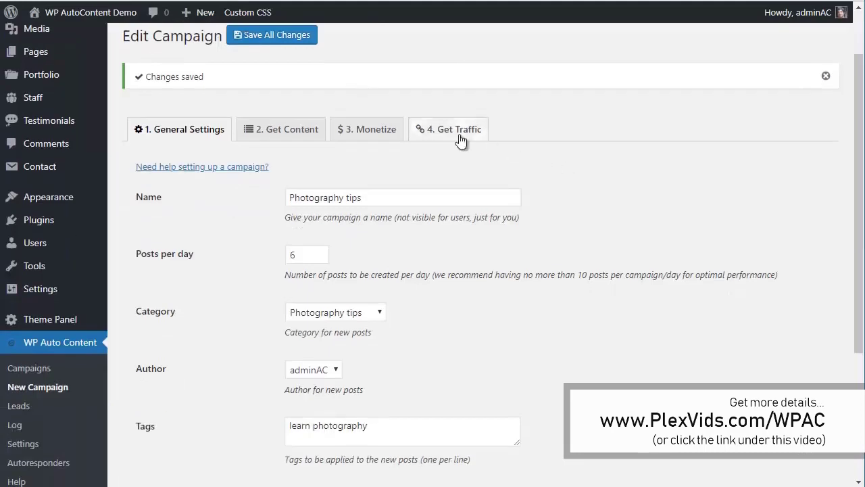
click(453, 133)
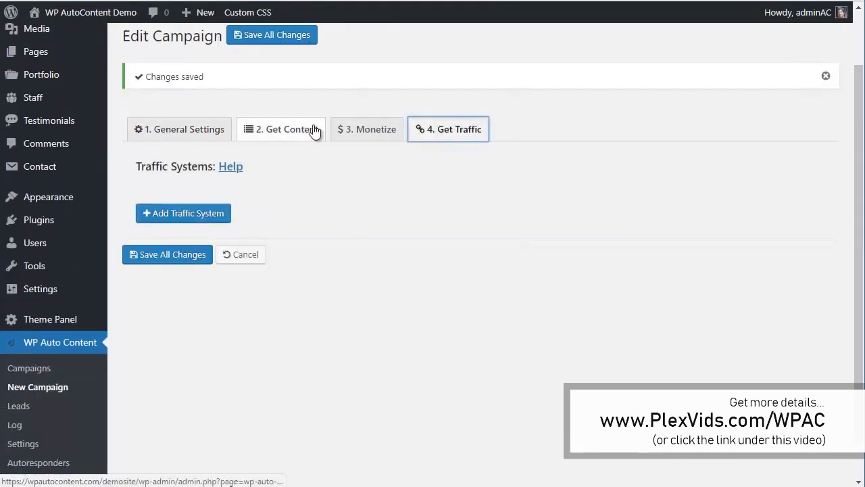
click(216, 214)
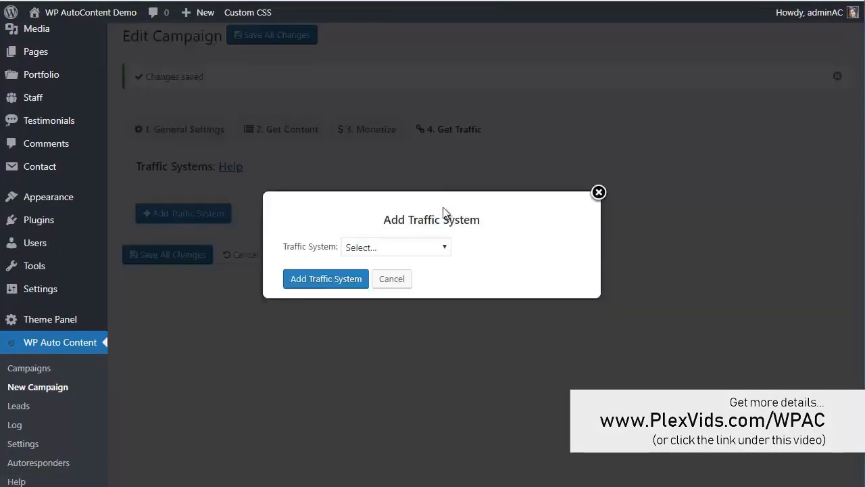
click(428, 248)
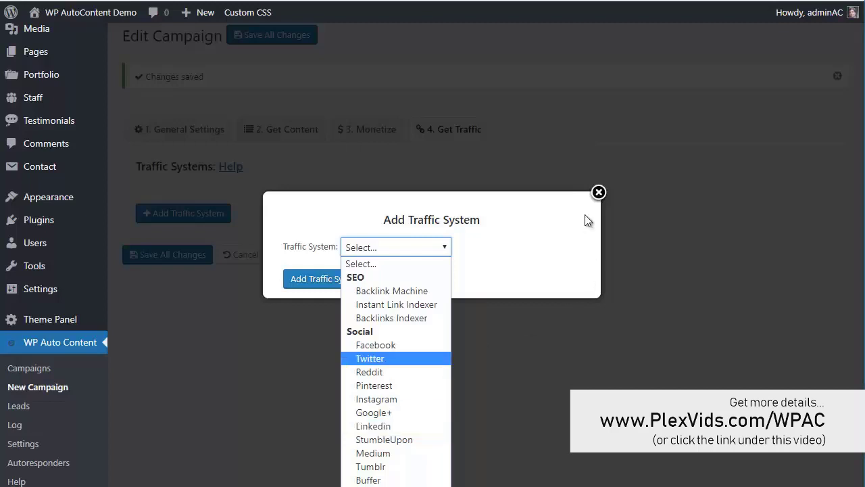
click(599, 192)
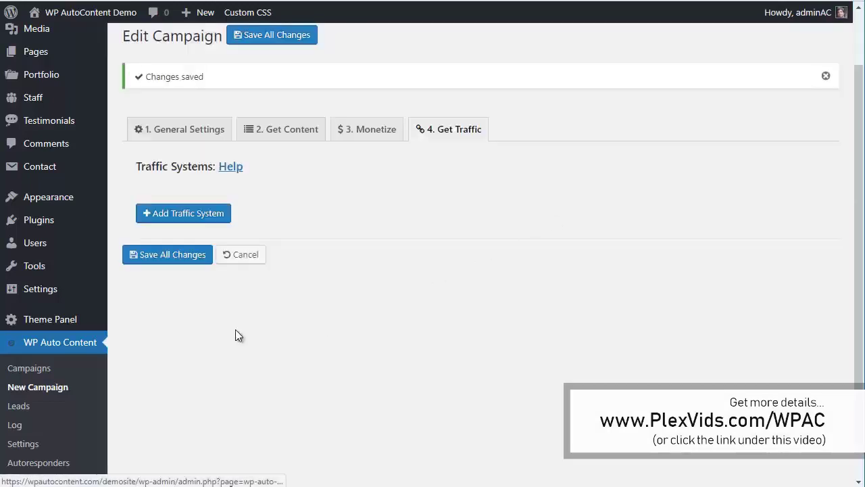
Step: Open the WP Auto Content Log showing the 14 imported posts across campaigns
click(27, 421)
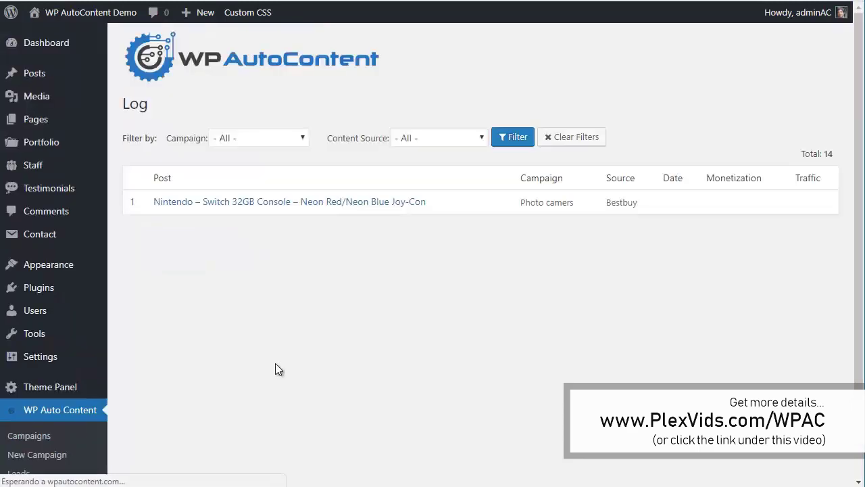